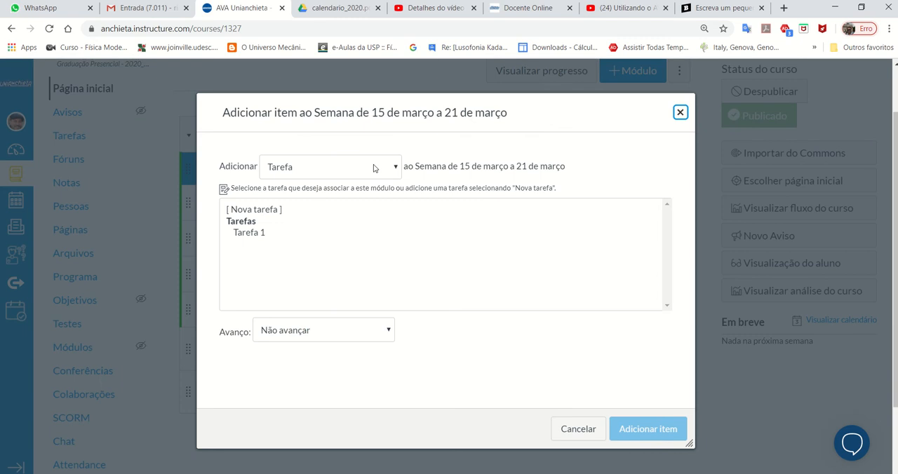
left_click(355, 169)
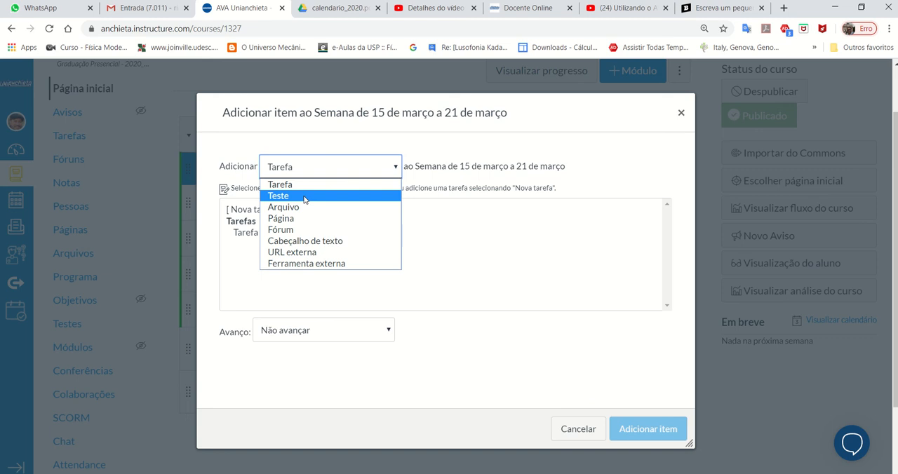
left_click(367, 186)
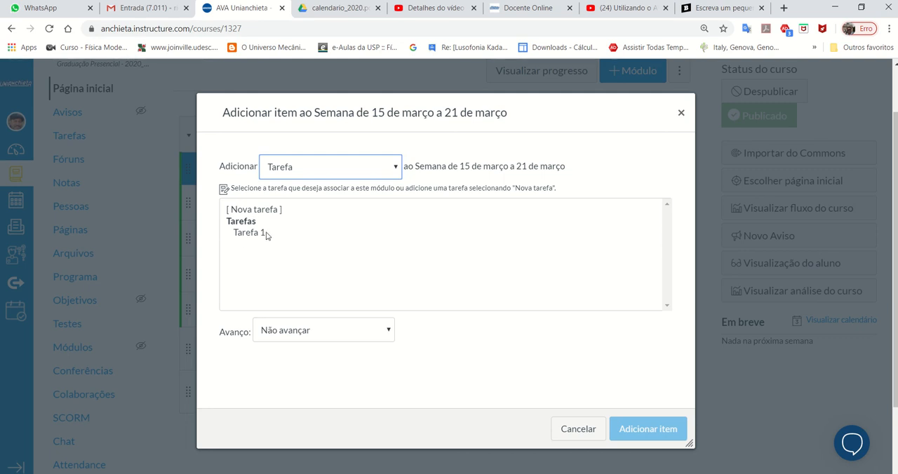
left_click(593, 430)
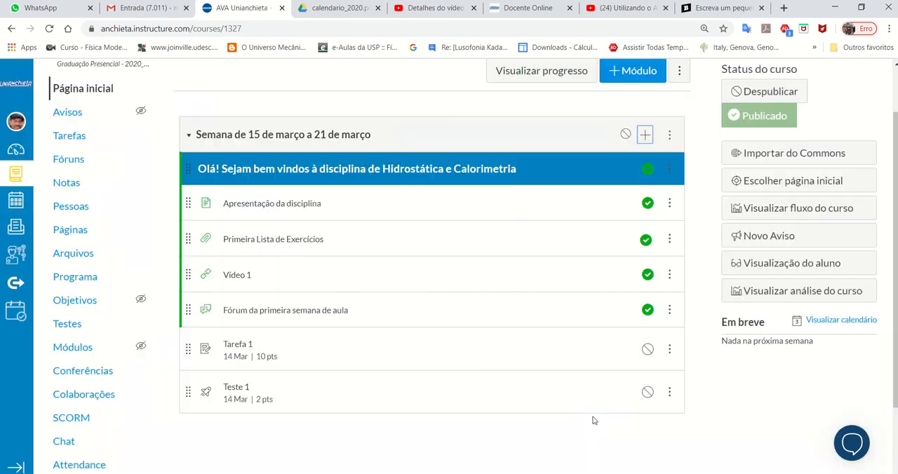
- Open Tarefa 1 from the Semana de 15 de março a 21 de março module for editing
left_click(236, 345)
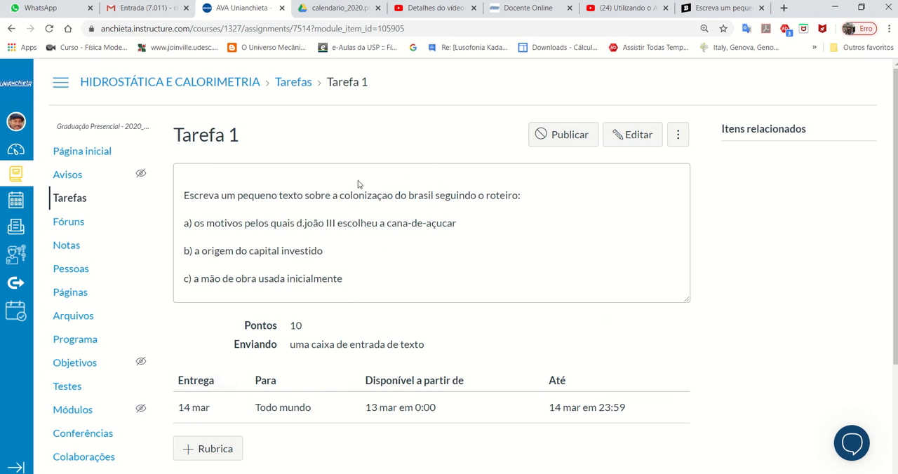
left_click(629, 142)
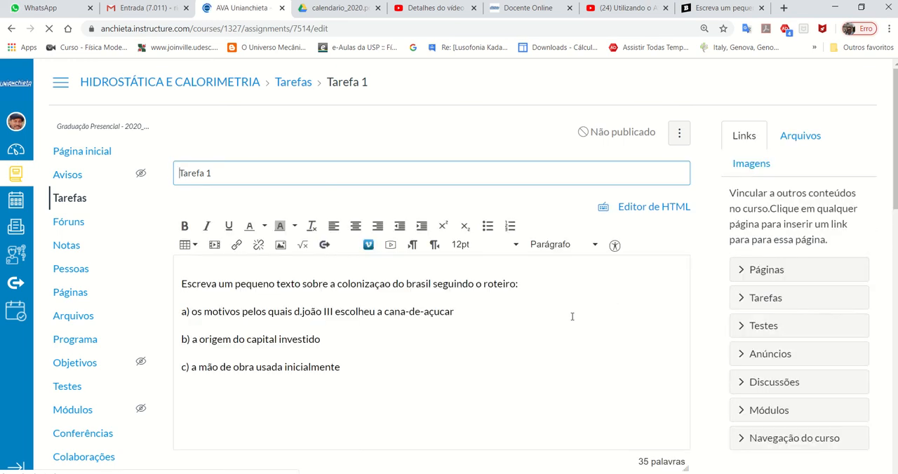
scroll(561, 295, "down", 2)
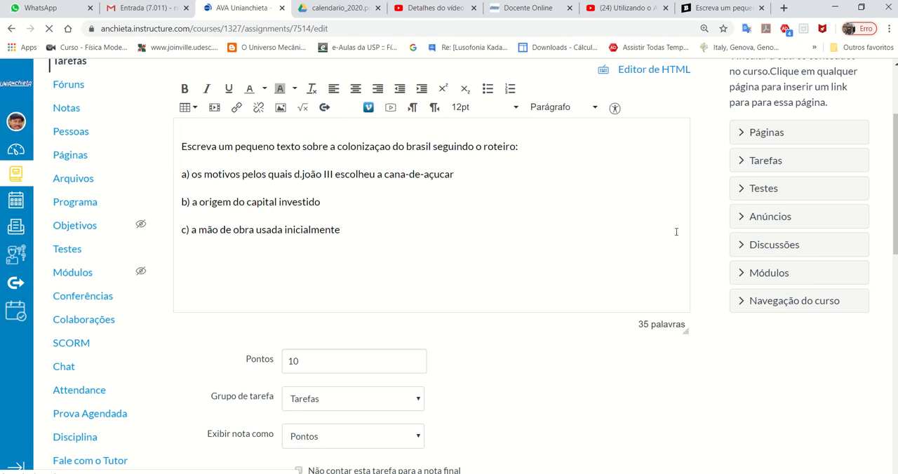
left_click_drag(896, 181, 896, 139)
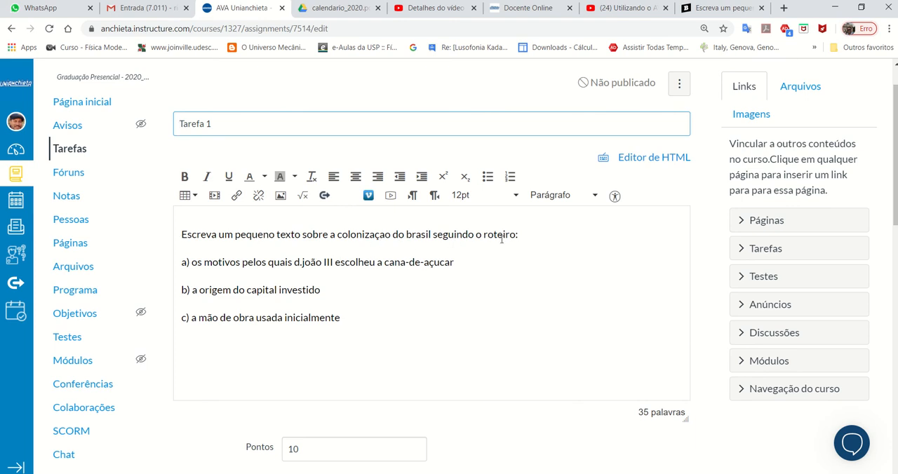
- Examine the points, assignment group and grade display options of Tarefa 1
scroll(422, 307, "down", 4)
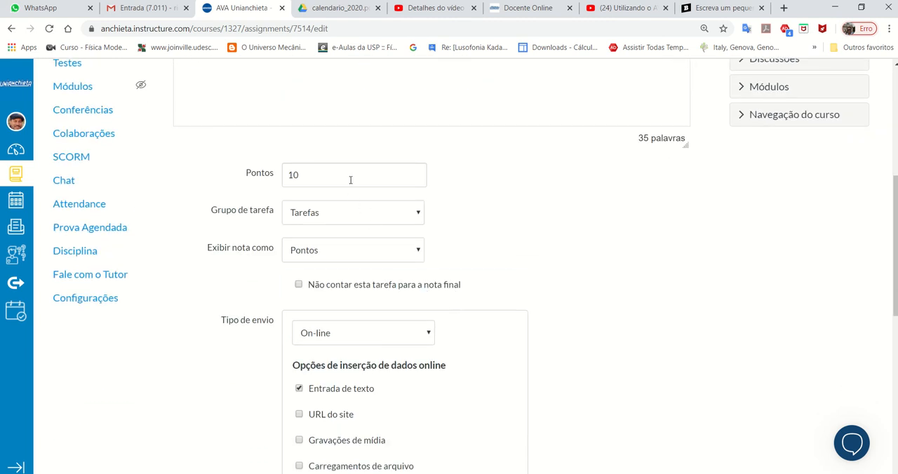
left_click(331, 219)
left_click(330, 220)
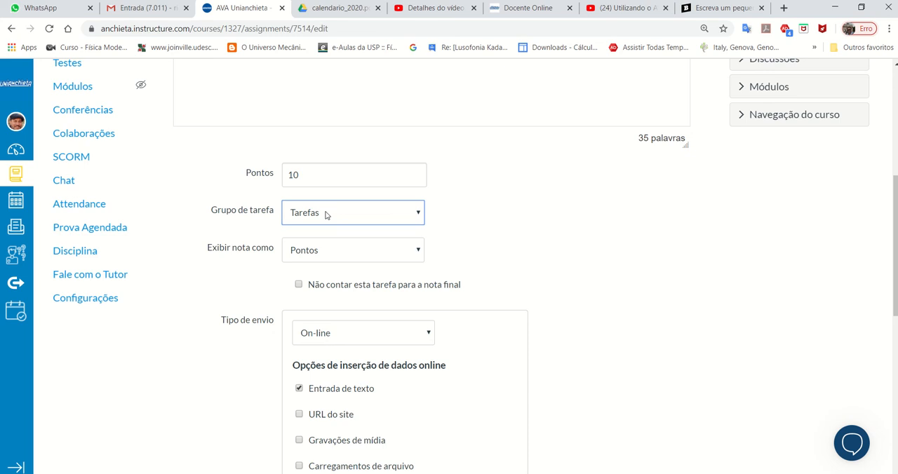
left_click(341, 256)
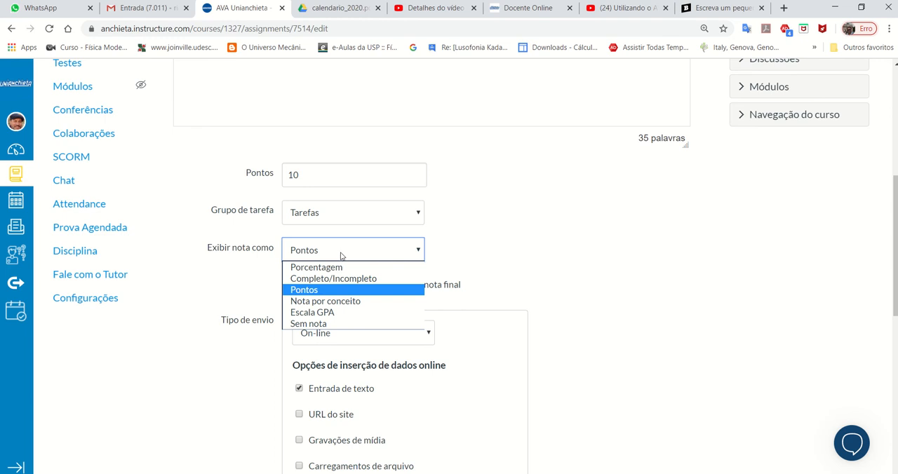
left_click(512, 263)
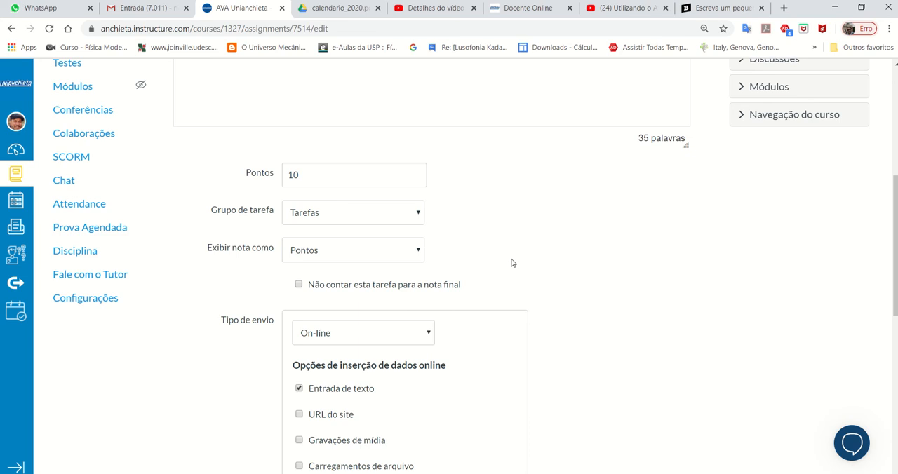
scroll(515, 260, "down", 2)
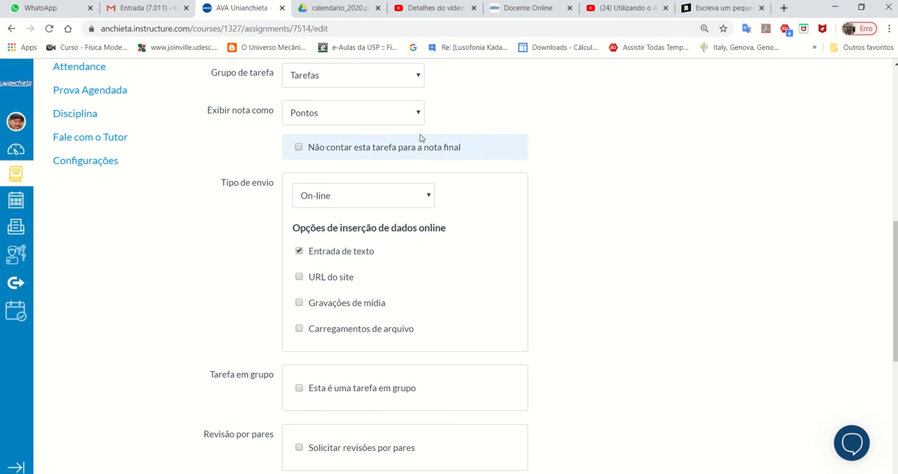
scroll(664, 258, "up", 4)
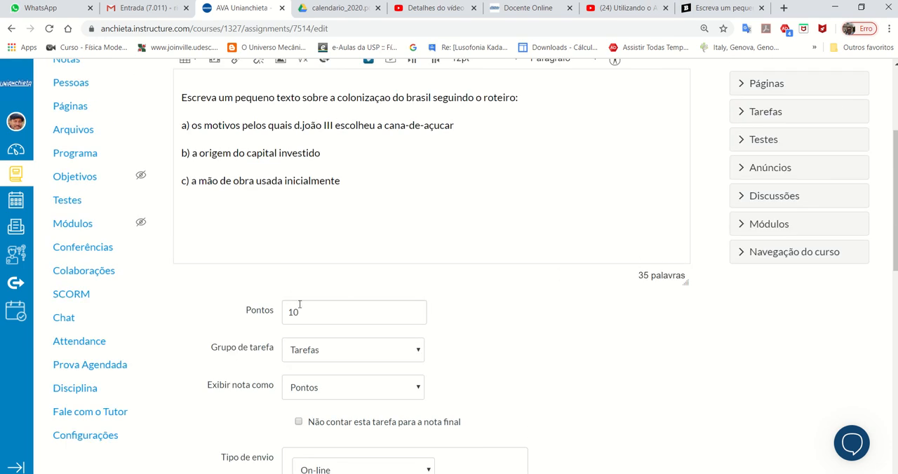
scroll(497, 316, "down", 2)
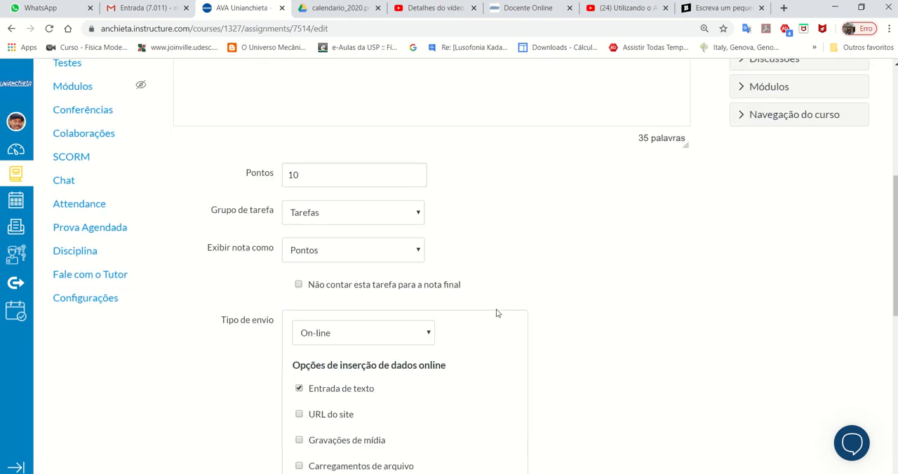
scroll(557, 302, "down", 2)
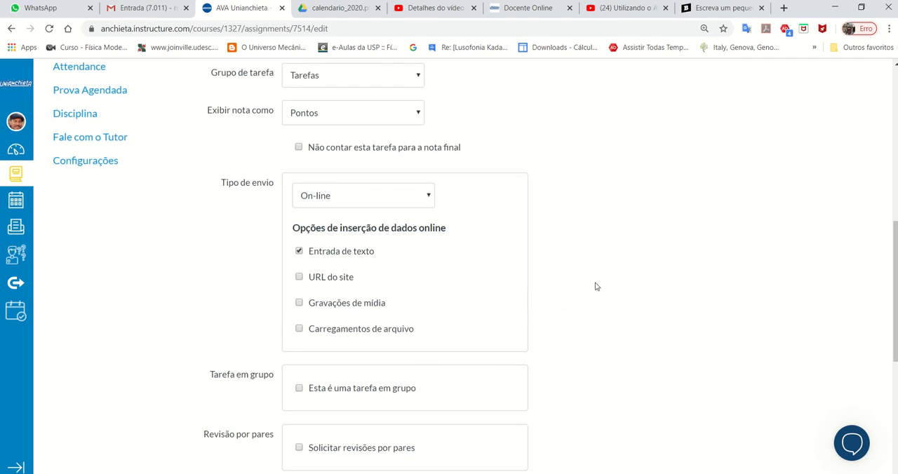
- Select On-line as the submission type for Tarefa 1
left_click(378, 198)
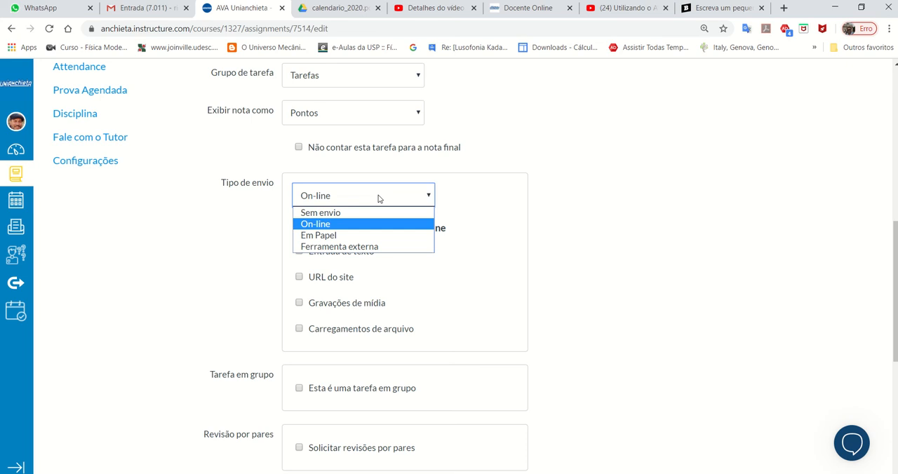
left_click(353, 224)
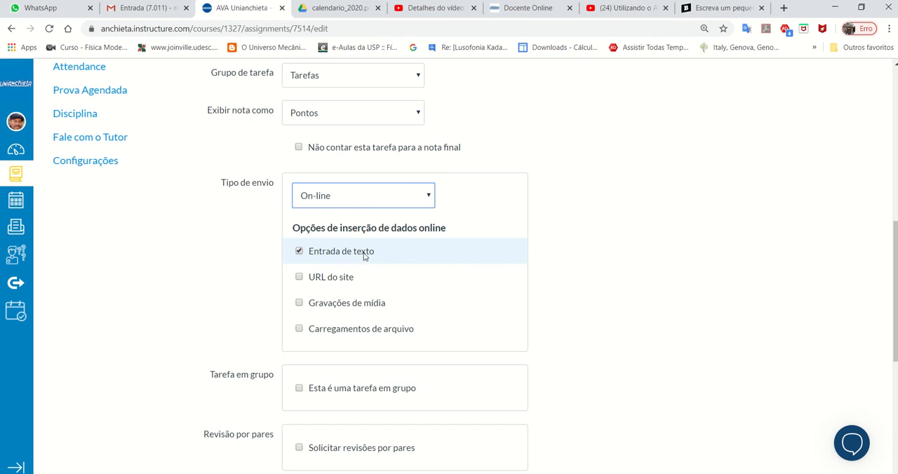
scroll(390, 235, "up", 15)
scroll(414, 340, "down", 15)
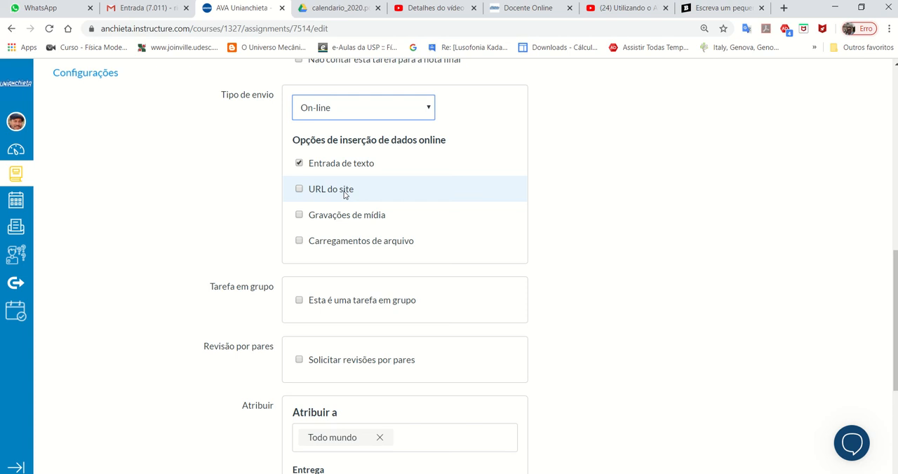
- Also allow Carregamentos de arquivo, URL do site and Gravações de mídia as online entries, and enable Restringir tipos de arquivo de upload
left_click(329, 245)
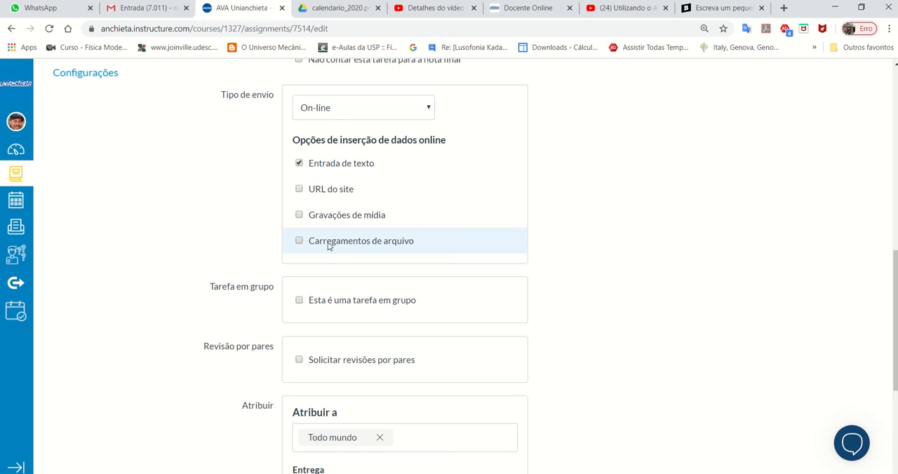
left_click(299, 190)
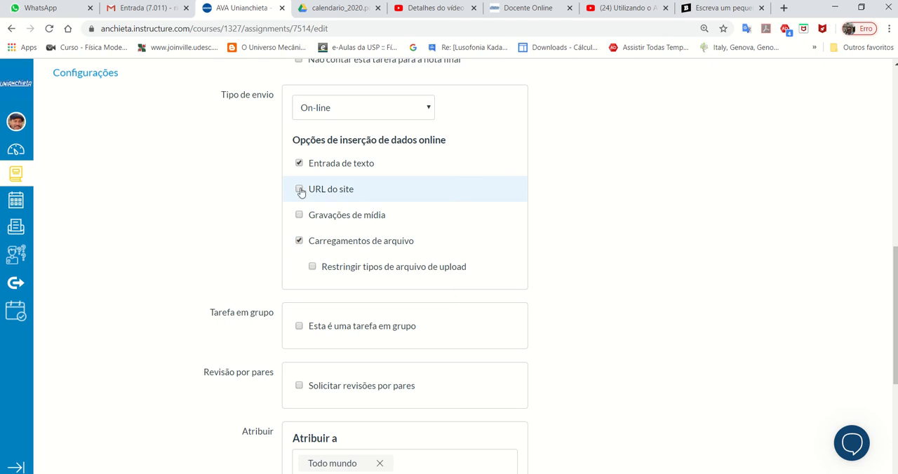
left_click(298, 212)
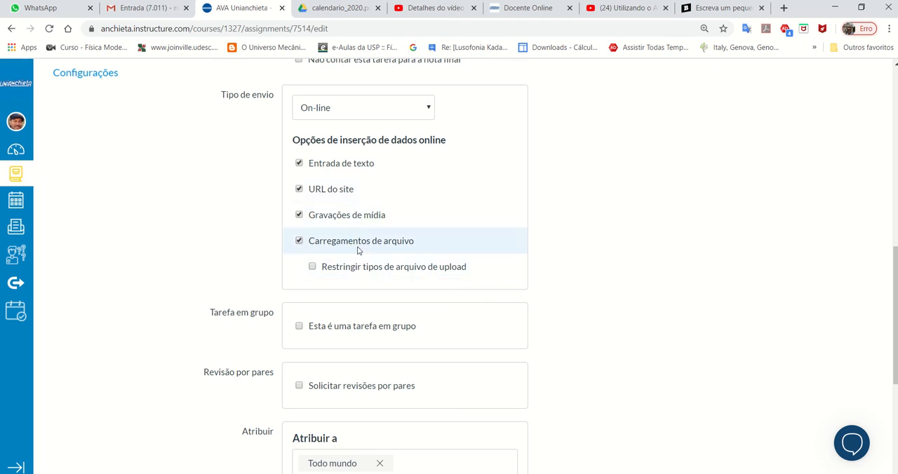
left_click(388, 273)
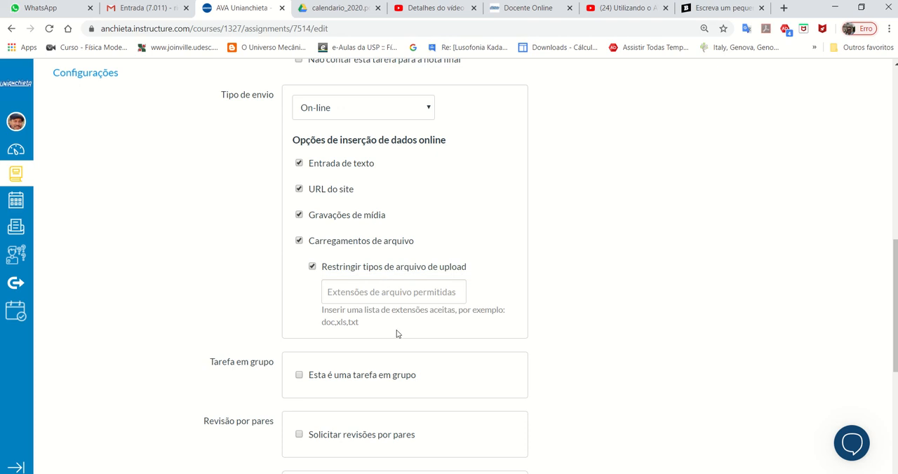
left_click(392, 291)
type("pdf, doc, docx")
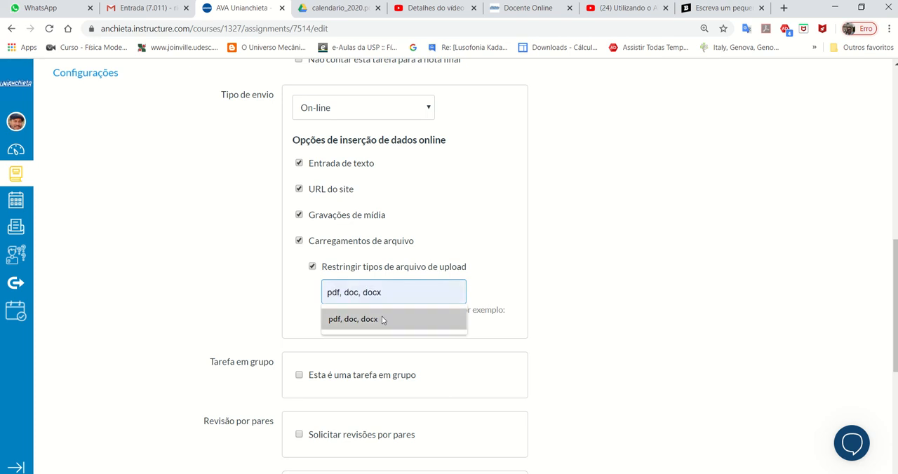
left_click(381, 317)
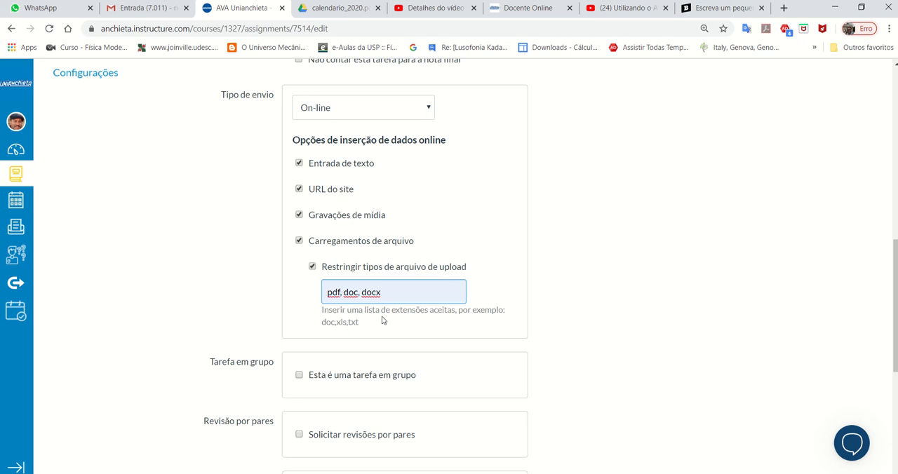
key("BackSpace")
key("BackSpace")
key("BackSpace")
key("BackSpace")
key("BackSpace")
key("BackSpace")
key("BackSpace")
key("BackSpace")
key("BackSpace")
key("BackSpace")
key("BackSpace")
key("BackSpace")
key("BackSpace")
key("BackSpace")
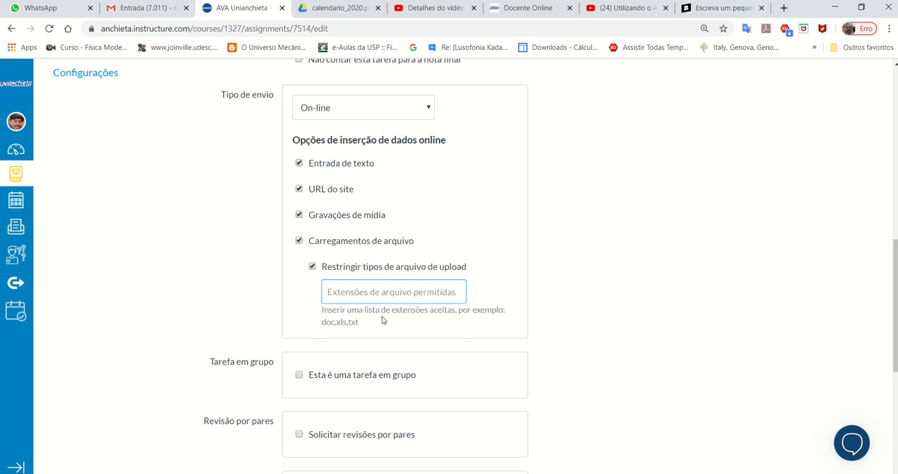
left_click(587, 308)
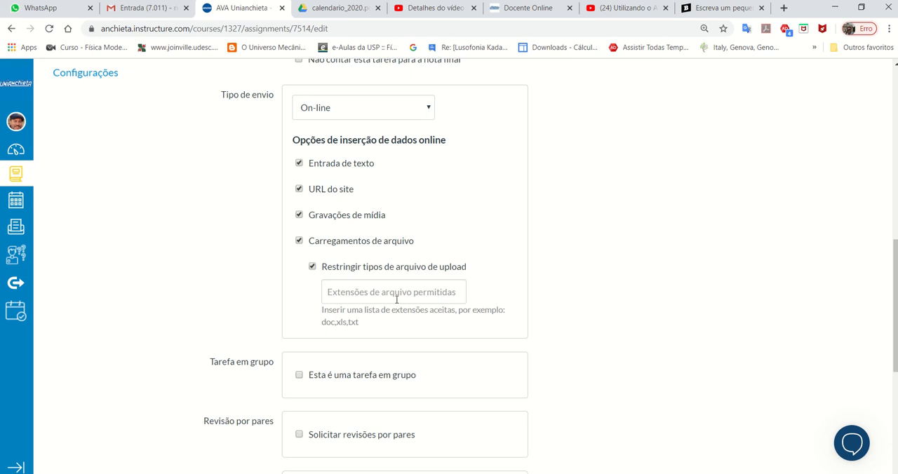
- Review the group task, peer review, assignee, due date and availability settings of Tarefa 1
scroll(604, 349, "down", 4)
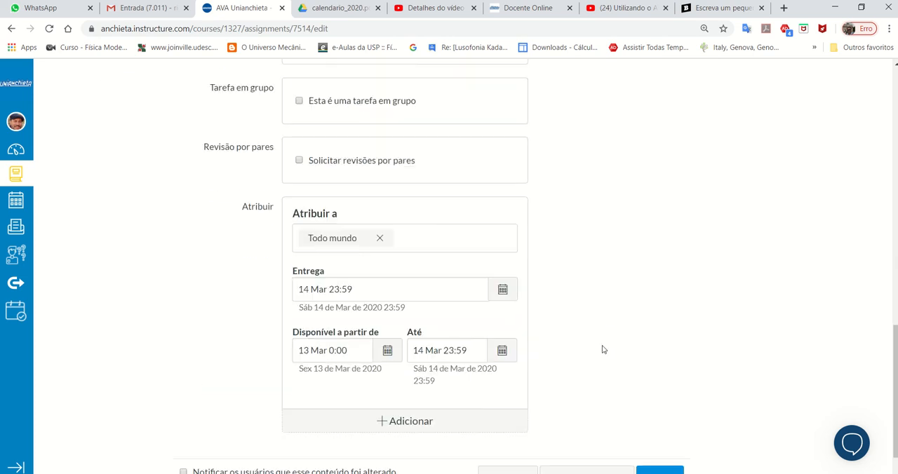
scroll(602, 349, "up", 2)
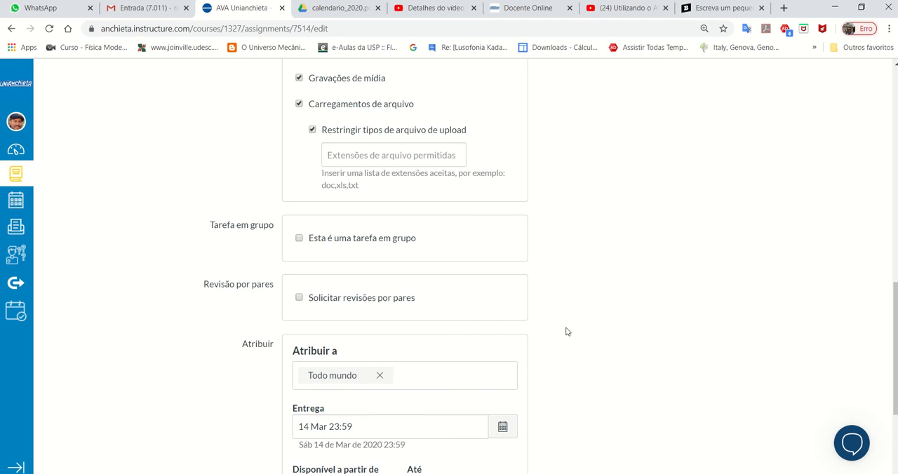
scroll(566, 336, "down", 3)
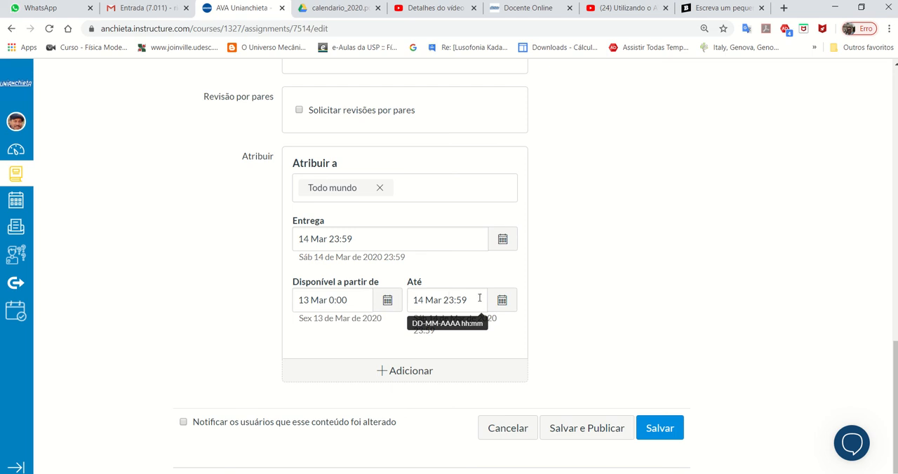
scroll(568, 284, "up", 6)
scroll(568, 284, "up", 5)
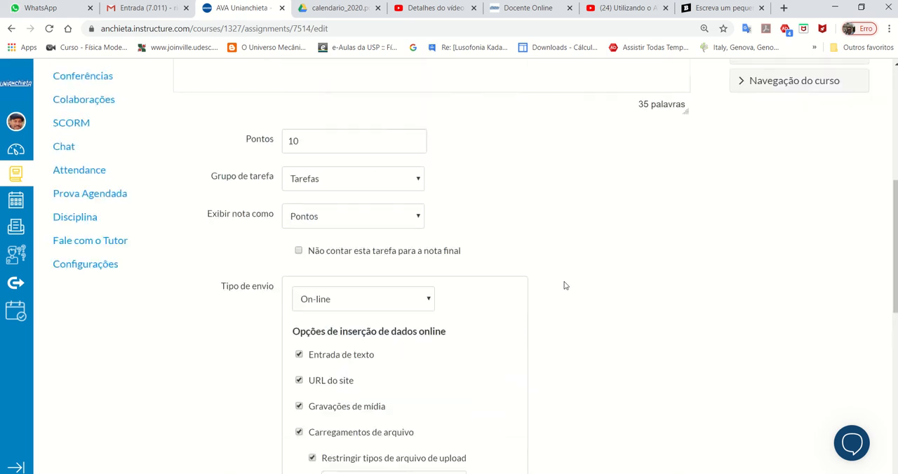
scroll(566, 286, "down", 4)
scroll(564, 289, "down", 9)
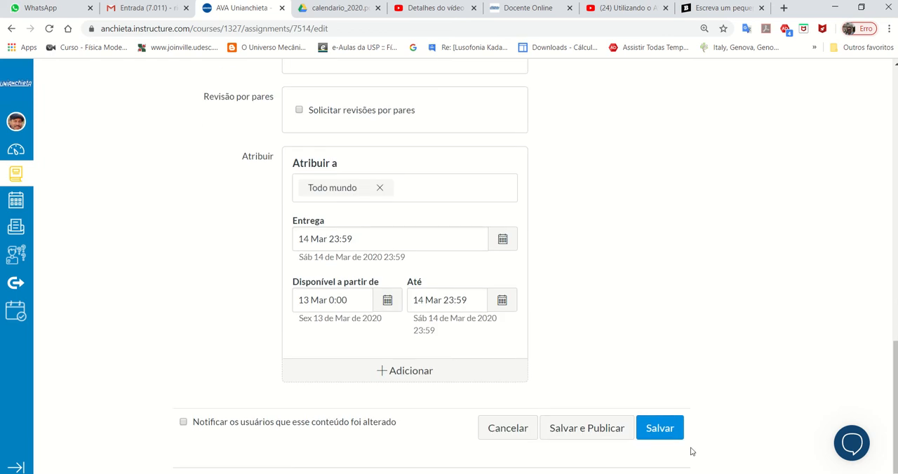
- Set the permitted upload file extensions to pdf, doc, docx and save Tarefa 1 without publishing it
left_click(660, 429)
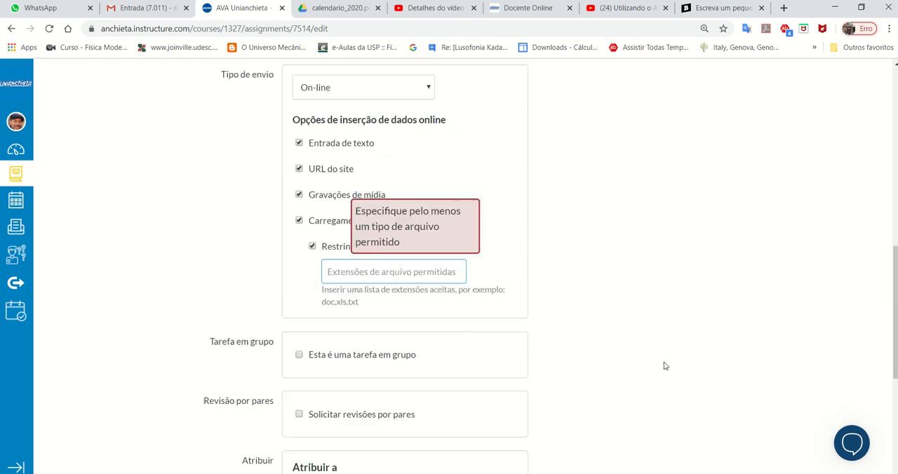
left_click(449, 276)
left_click(416, 295)
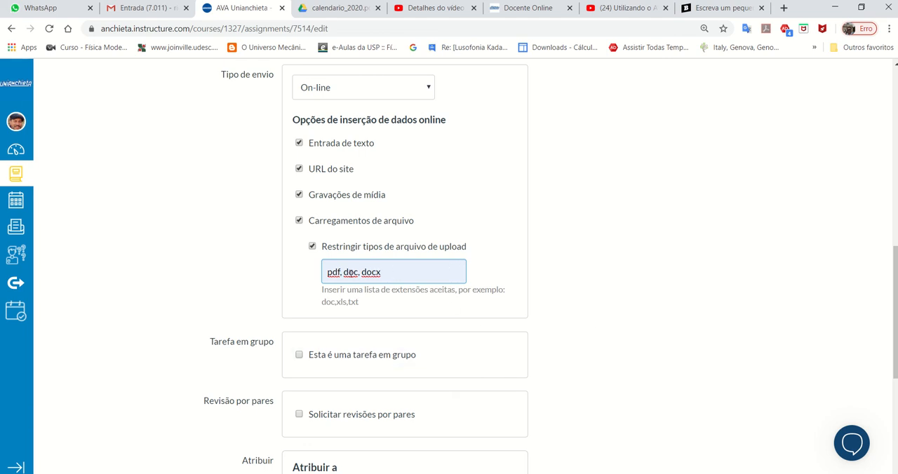
scroll(638, 331, "down", 4)
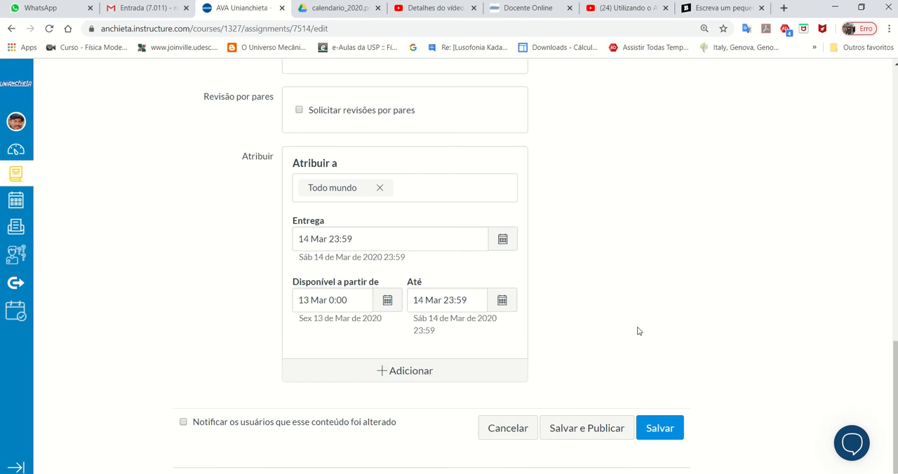
left_click(647, 430)
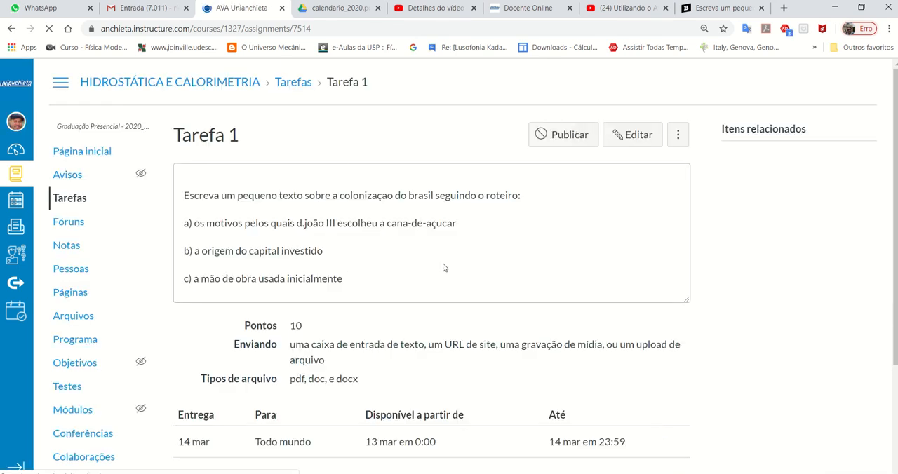
- Check the saved Tarefa 1 details and publish Tarefa 1 in the weekly module on the course home page
scroll(427, 292, "down", 2)
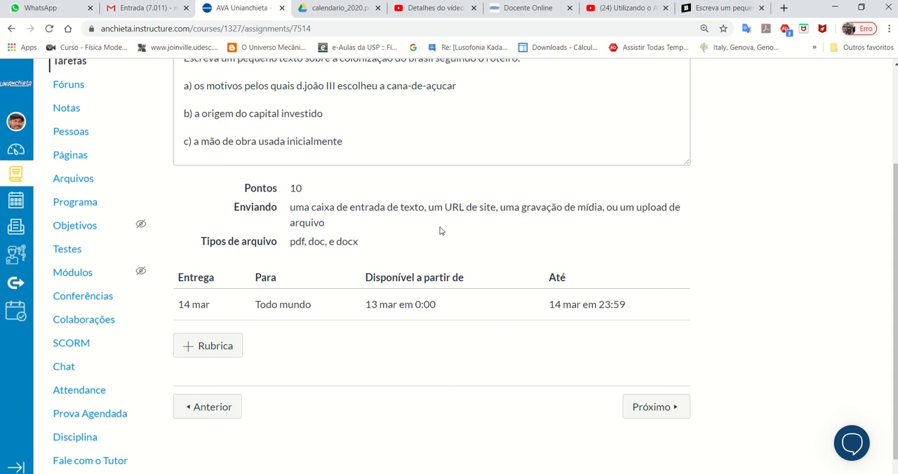
scroll(658, 253, "up", 2)
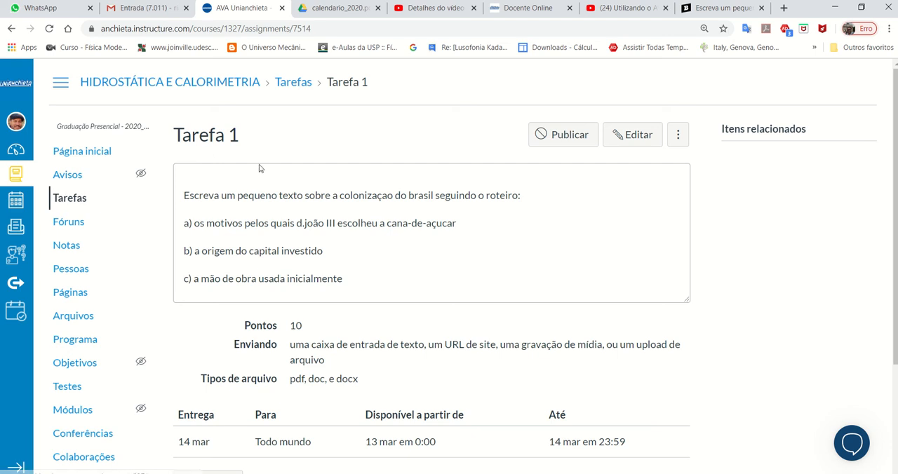
left_click(80, 155)
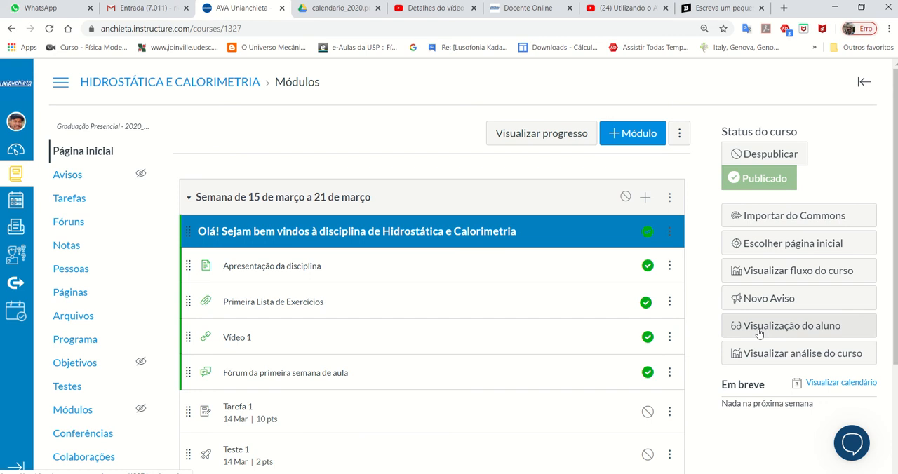
left_click(648, 413)
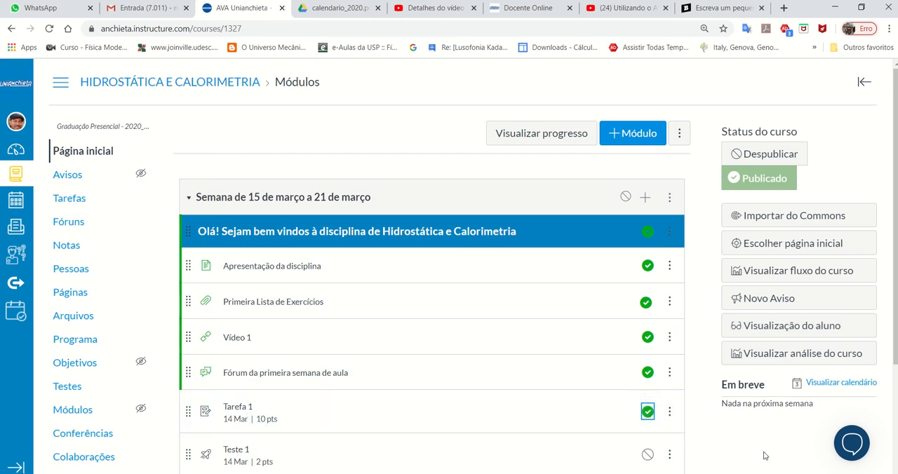
- Preview the course home page as a student, and leave the student view
left_click(777, 332)
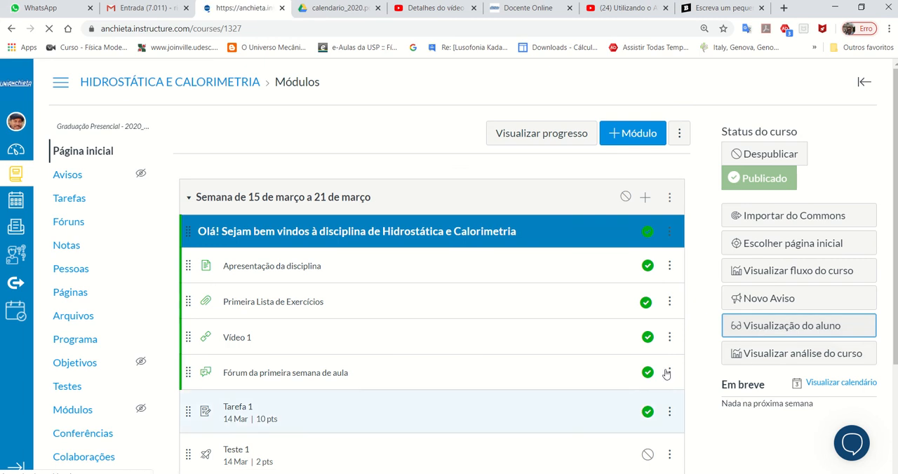
scroll(665, 378, "down", 2)
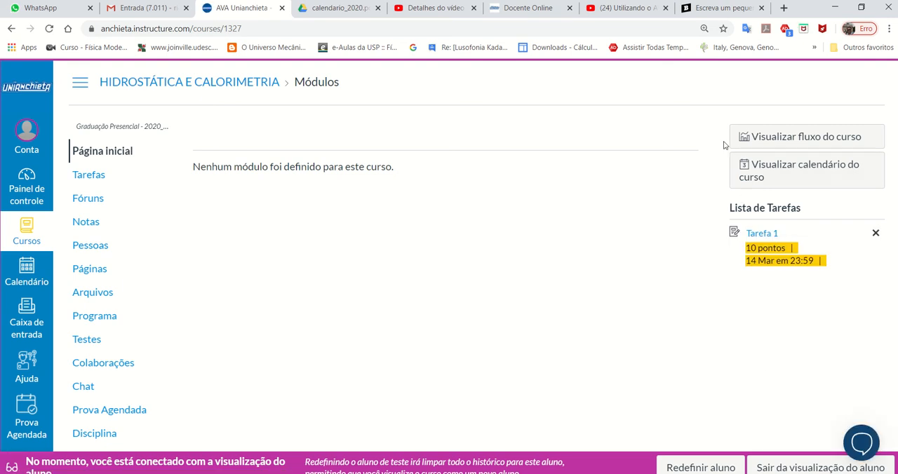
left_click(779, 468)
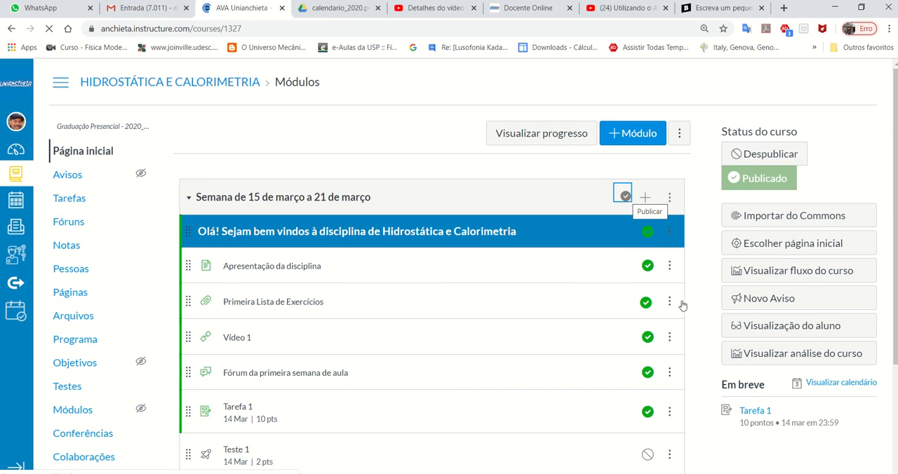
- Switch back to the student view and examine the details and instructions of Tarefa 1 from its weekly module
left_click(768, 332)
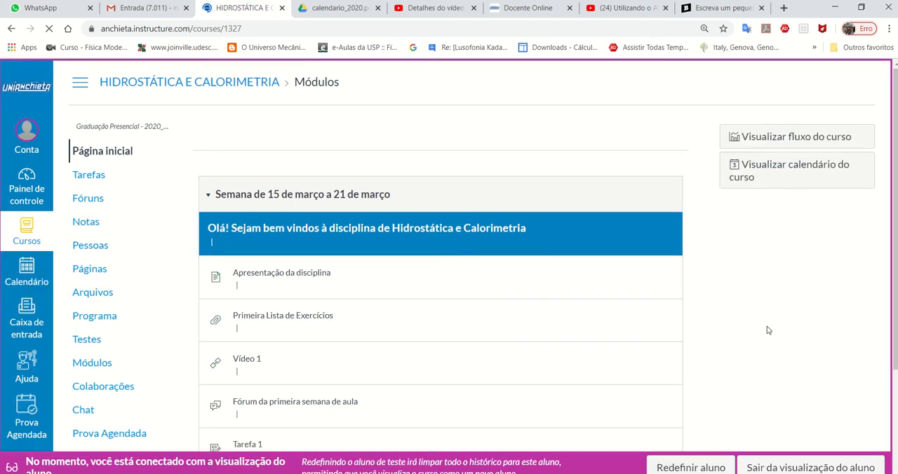
scroll(767, 327, "down", 2)
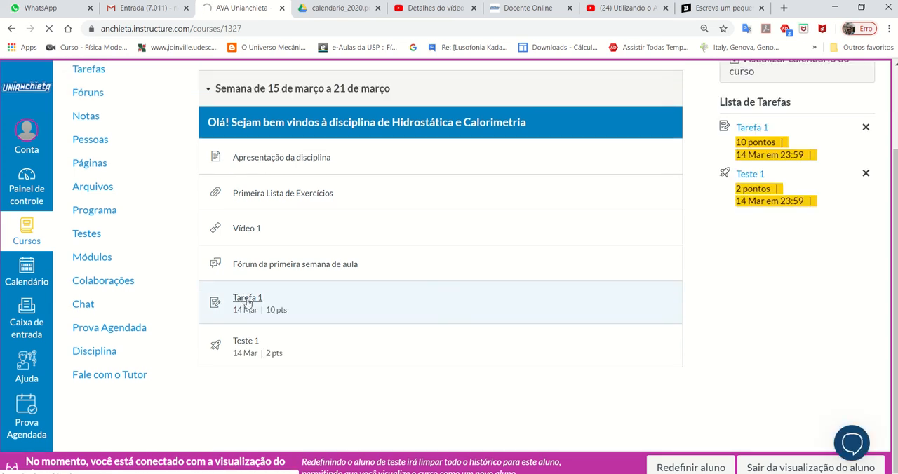
left_click(247, 301)
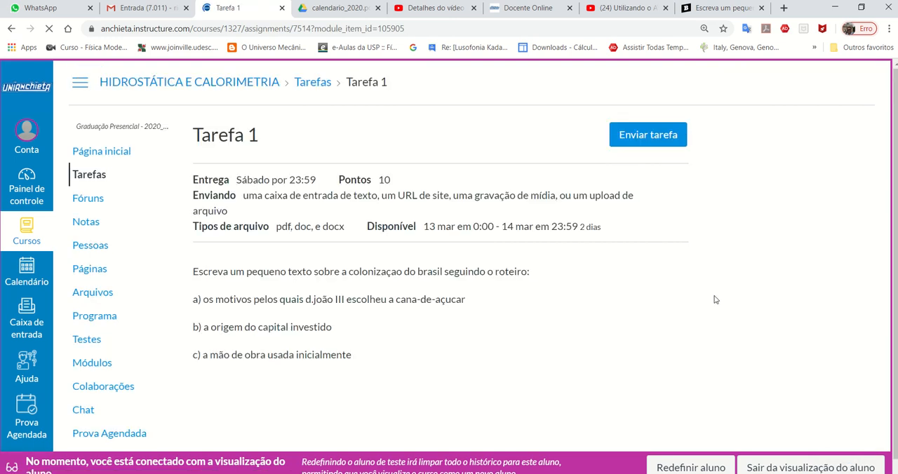
scroll(714, 300, "down", 1)
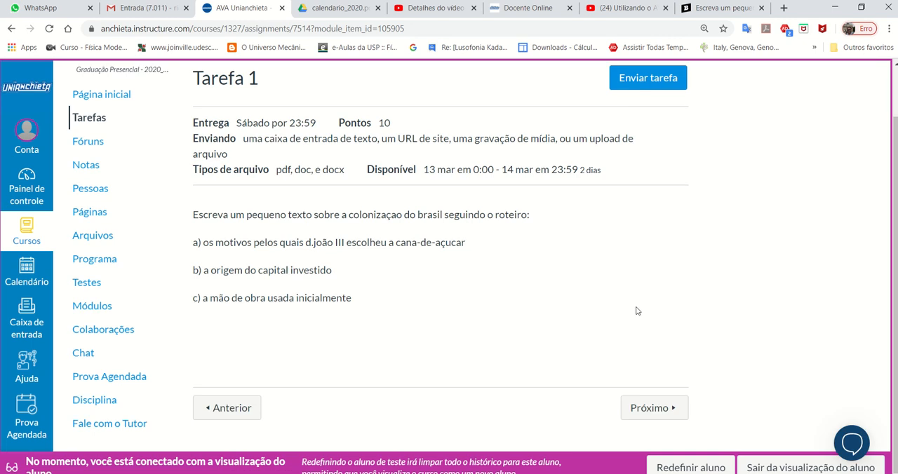
scroll(637, 312, "up", 1)
scroll(638, 312, "down", 1)
- Start a submission for Tarefa 1 and examine the file upload, text entry, site URL and media options
left_click(657, 85)
scroll(596, 164, "down", 2)
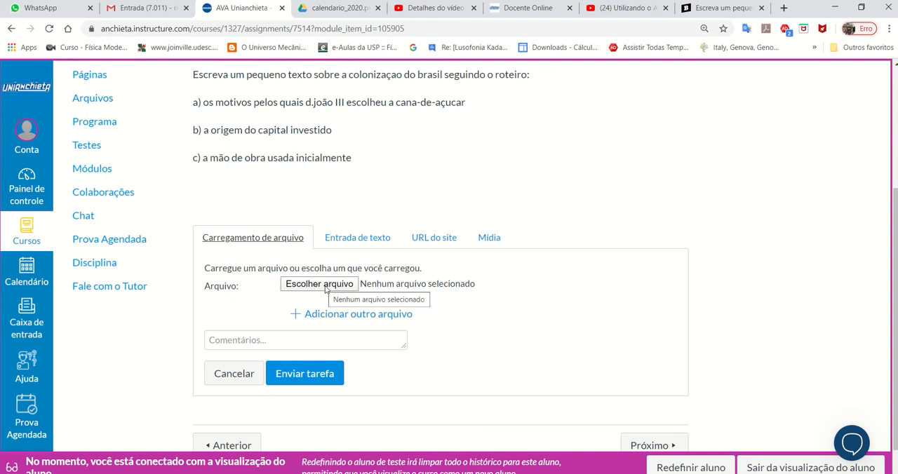
left_click(354, 238)
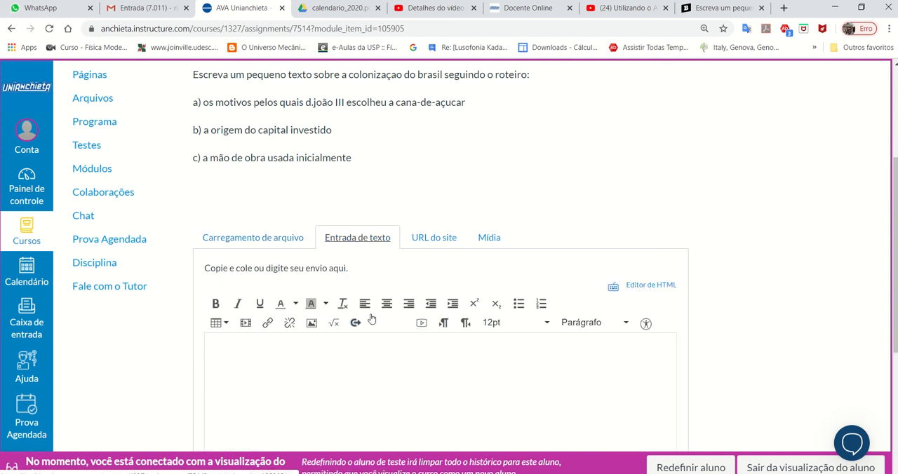
scroll(420, 351, "down", 2)
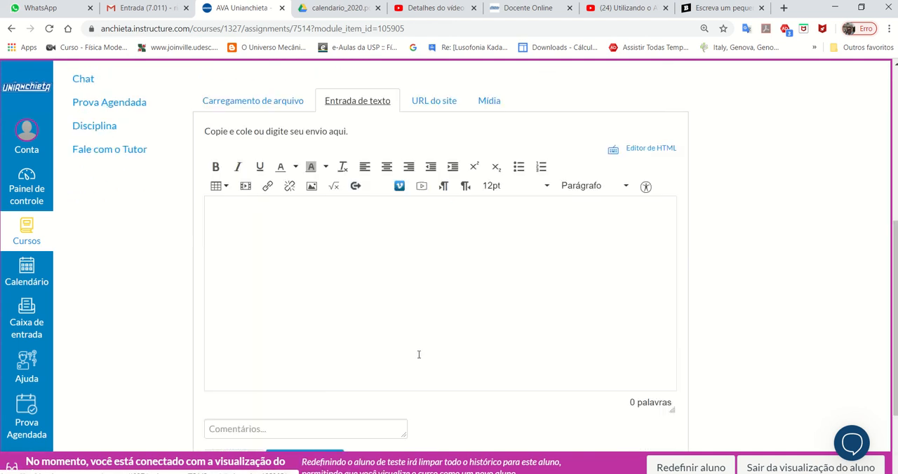
left_click(430, 102)
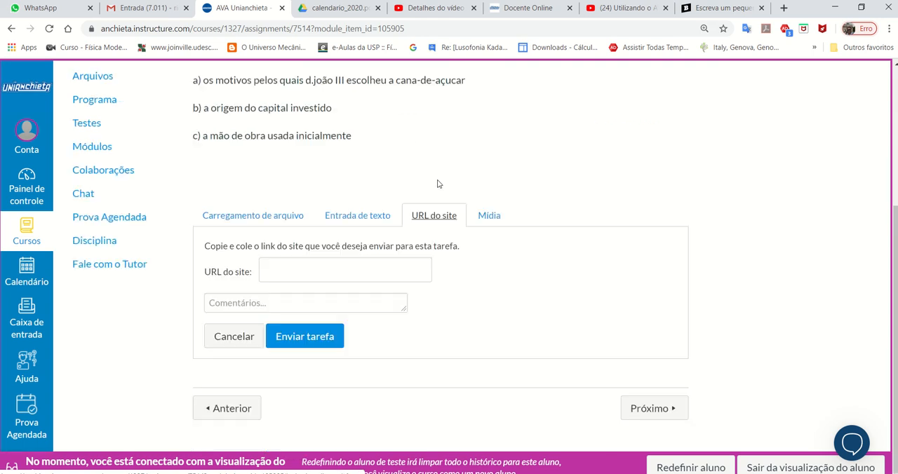
left_click(494, 219)
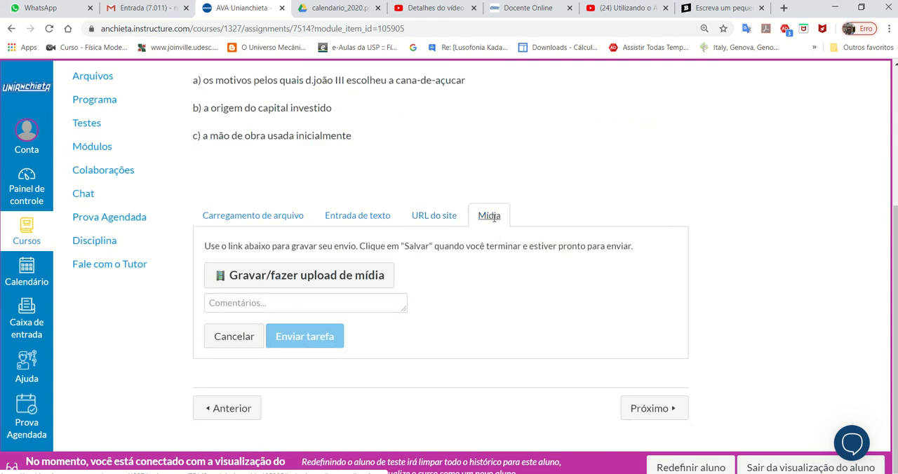
left_click(220, 217)
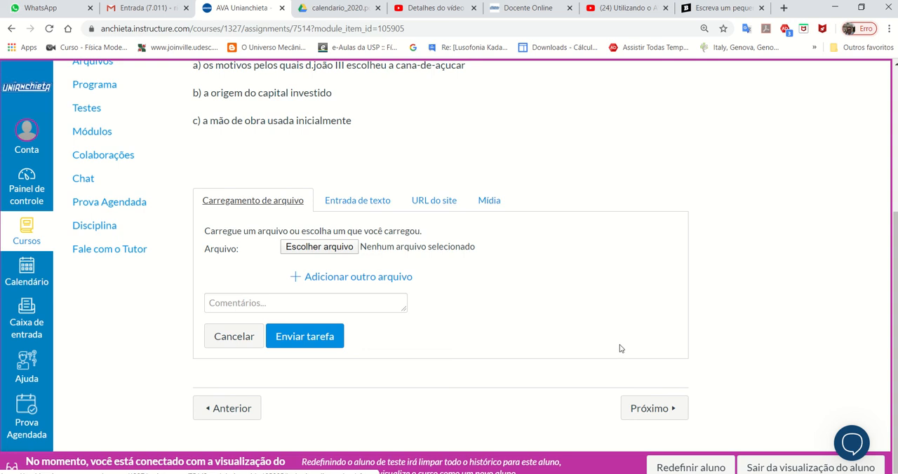
- Abandon the Tarefa 1 submission without sending anything and return to the student view of the course home page
scroll(620, 349, "up", 5)
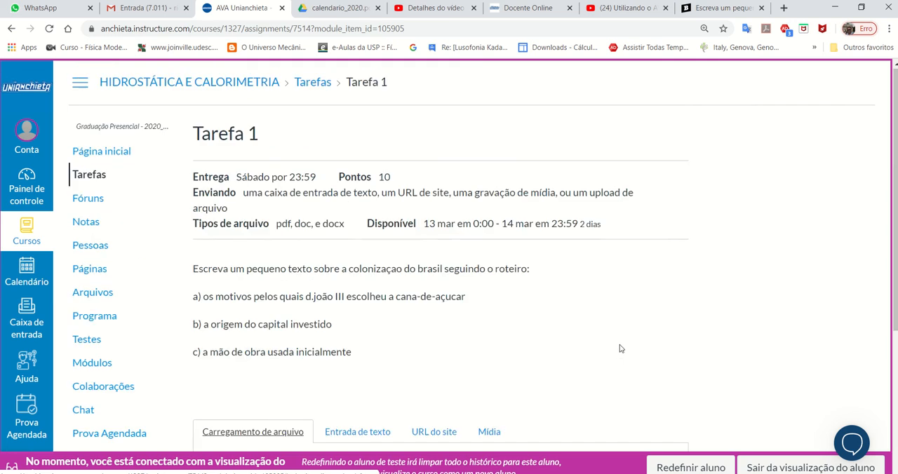
left_click(307, 85)
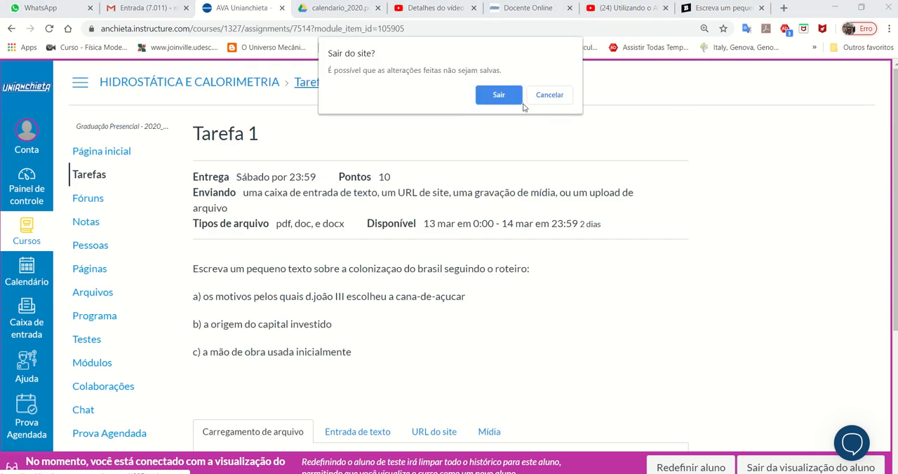
left_click(539, 98)
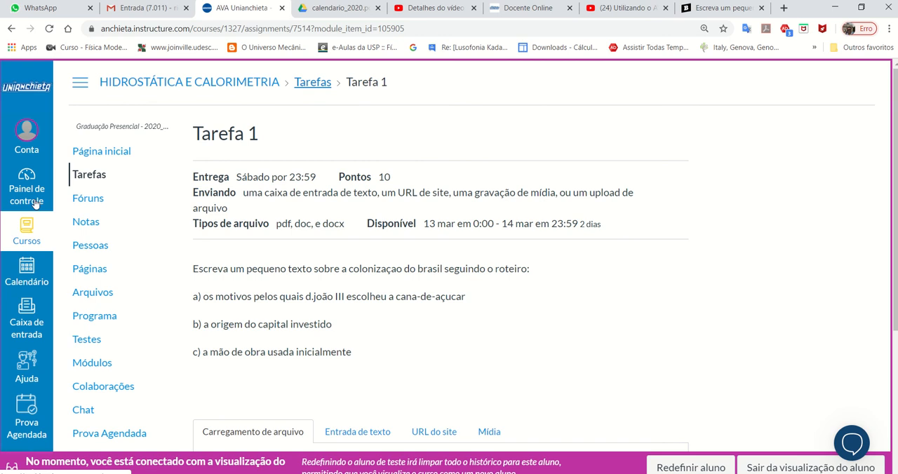
left_click(110, 156)
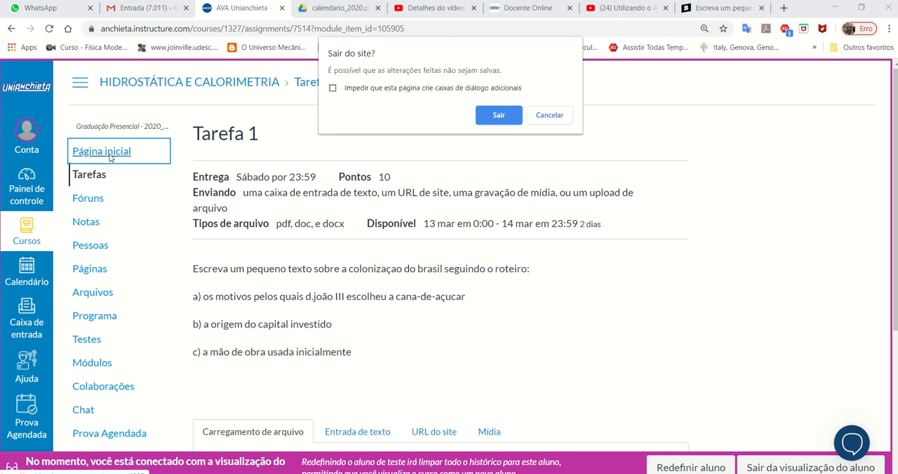
left_click(498, 117)
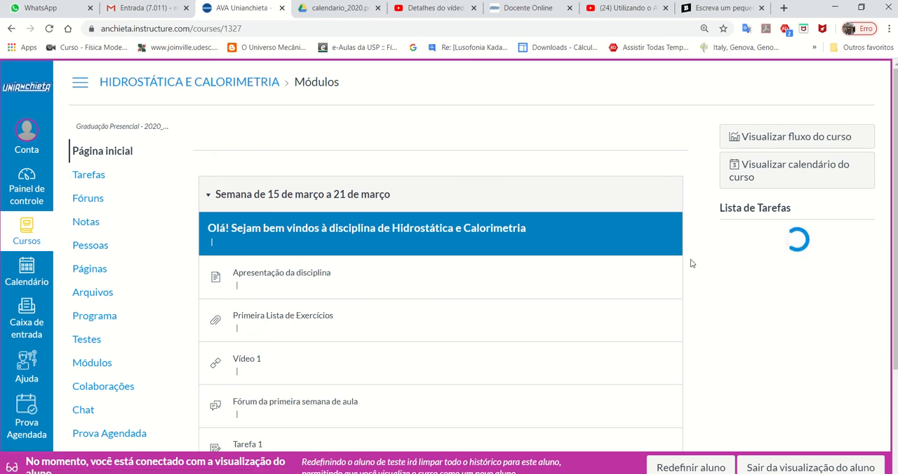
- Exit the student view and reload the page, accepting the form resubmission
scroll(711, 252, "down", 2)
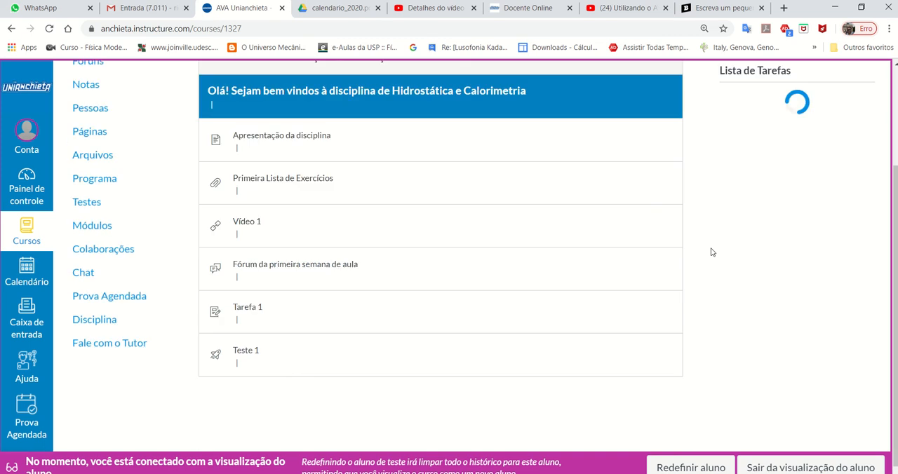
scroll(711, 252, "up", 2)
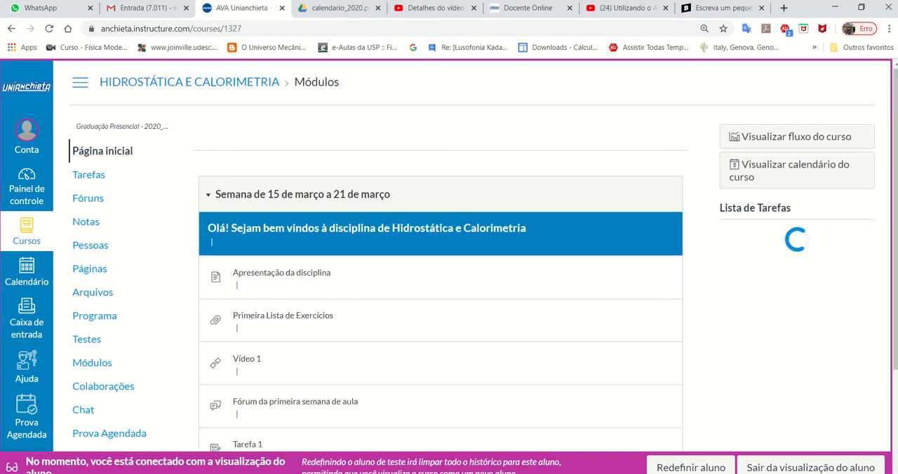
left_click(770, 467)
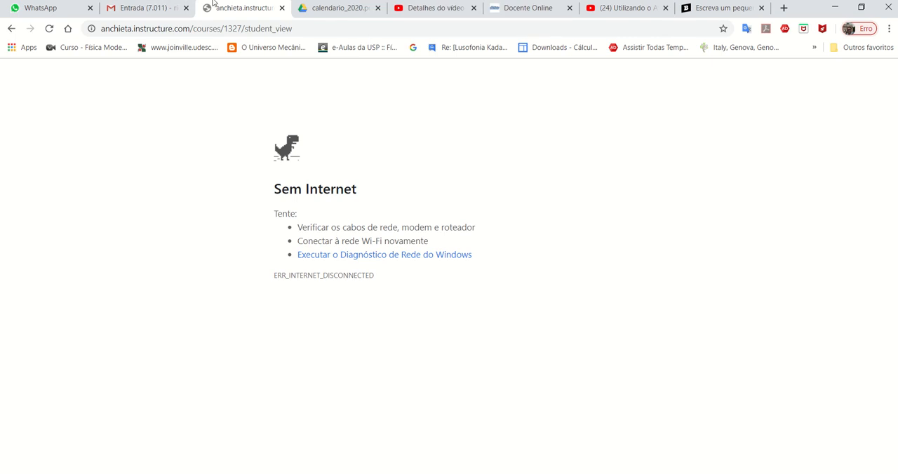
left_click(49, 29)
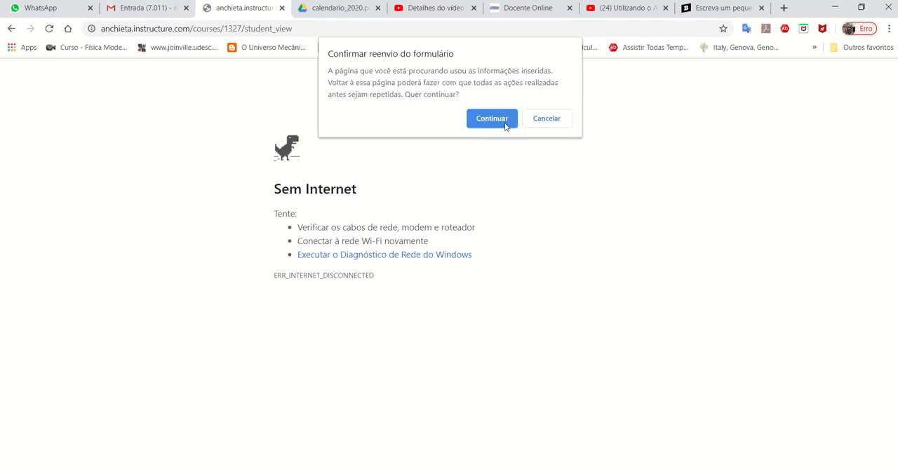
left_click(492, 119)
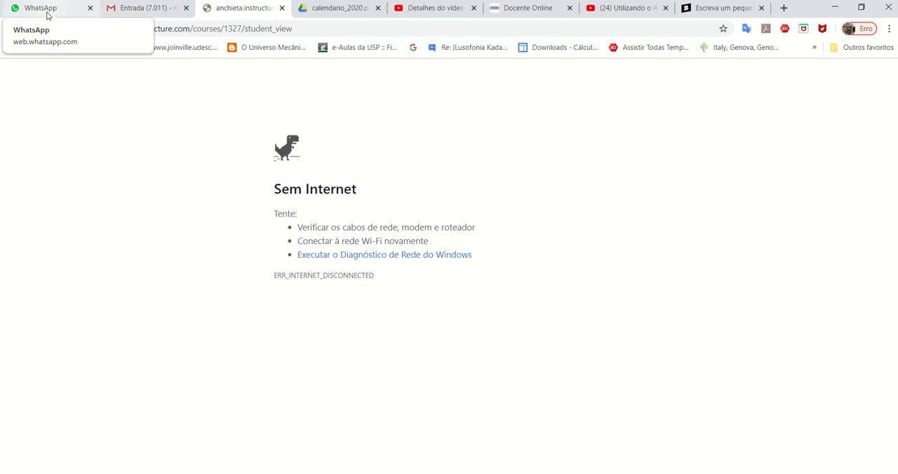
mouse_move(388, 4)
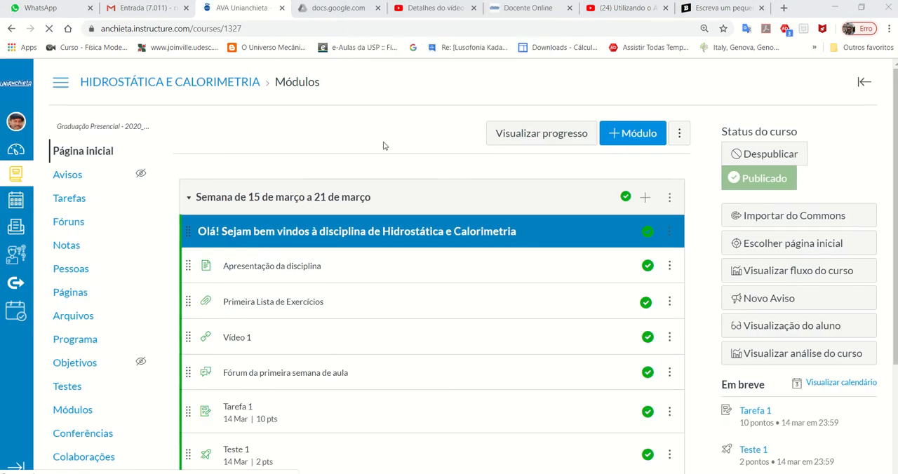
- Unpublish the module Semana de 15 de março a 21 de março on the course home page
scroll(383, 147, "down", 2)
scroll(385, 150, "up", 3)
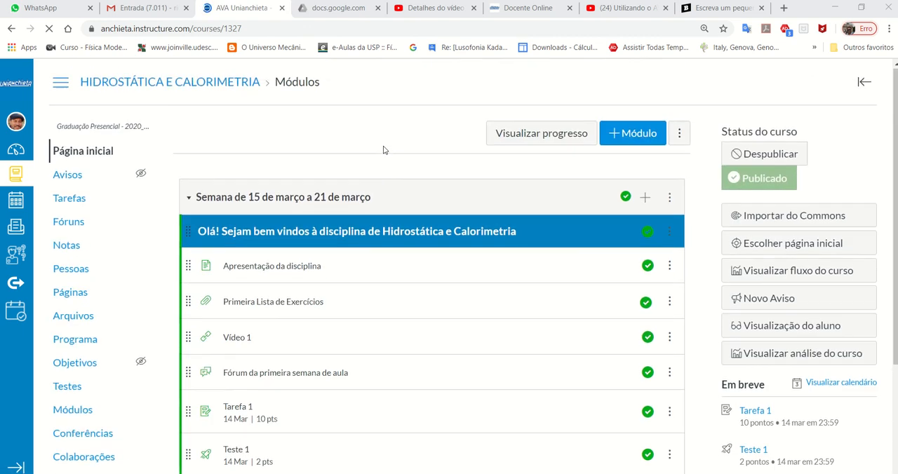
scroll(385, 150, "down", 2)
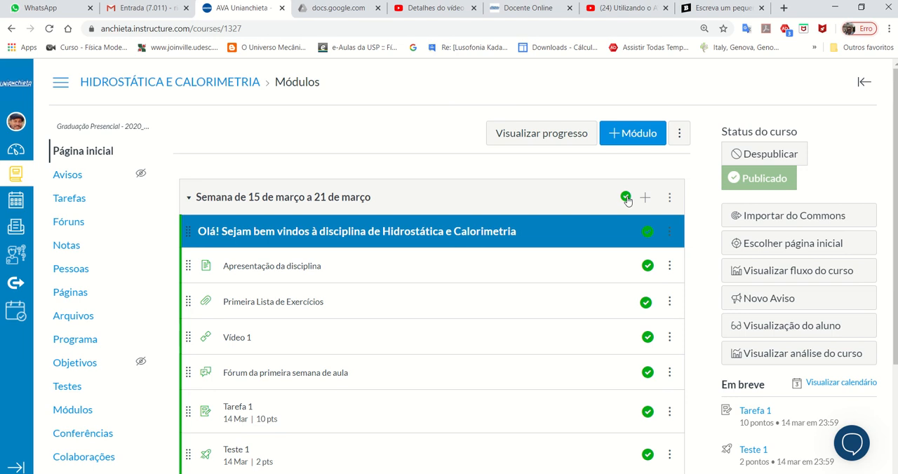
left_click(626, 199)
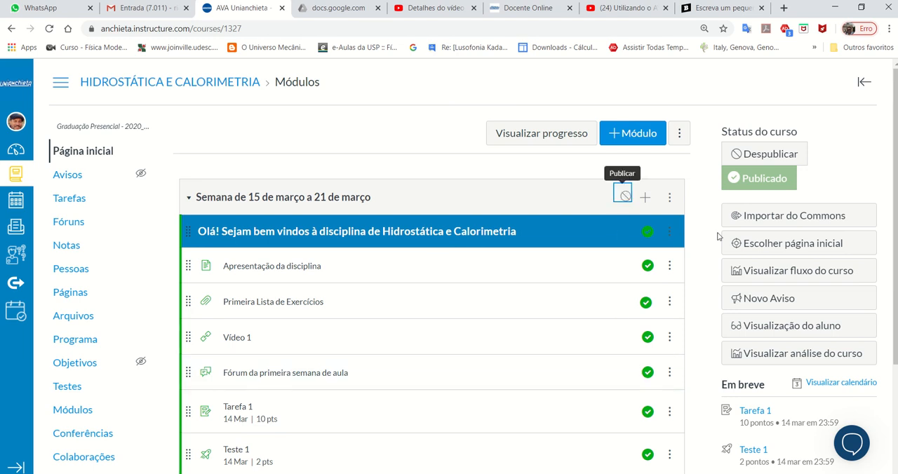
scroll(712, 244, "down", 2)
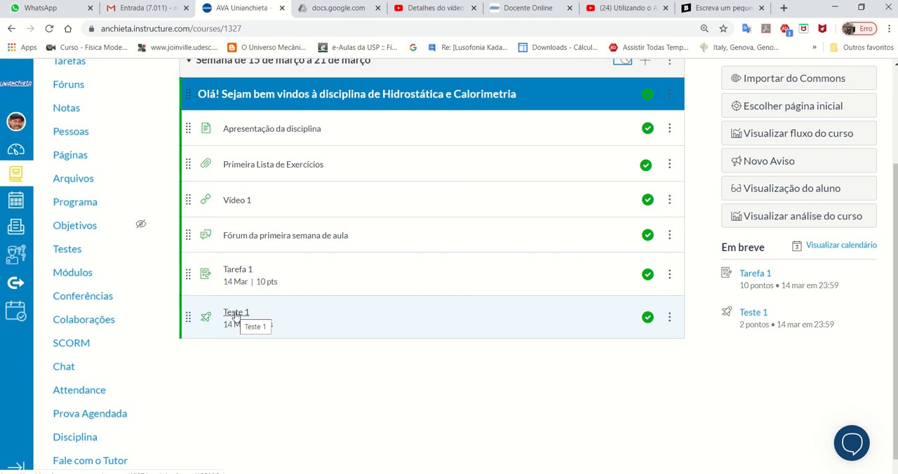
scroll(313, 381, "up", 2)
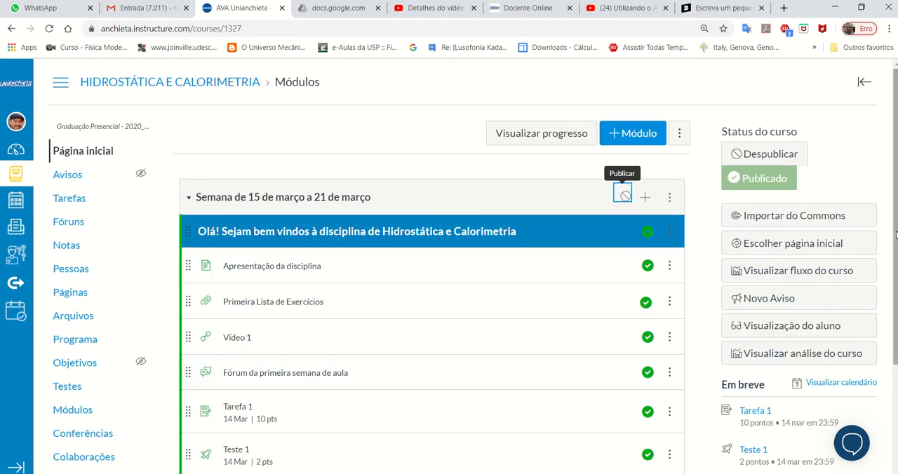
left_click_drag(895, 240, 896, 272)
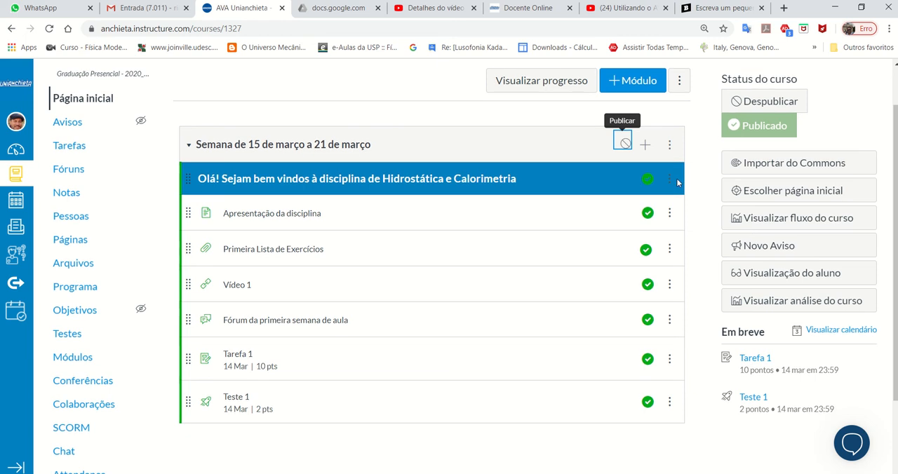
left_click(644, 148)
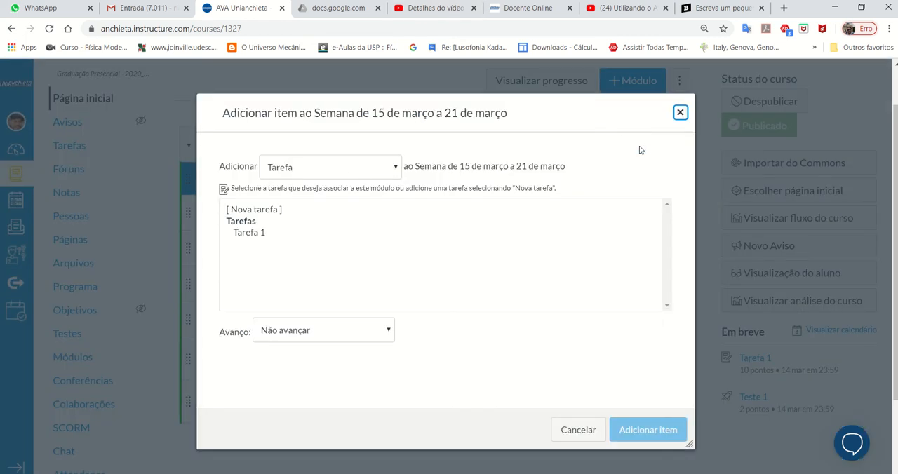
left_click(341, 172)
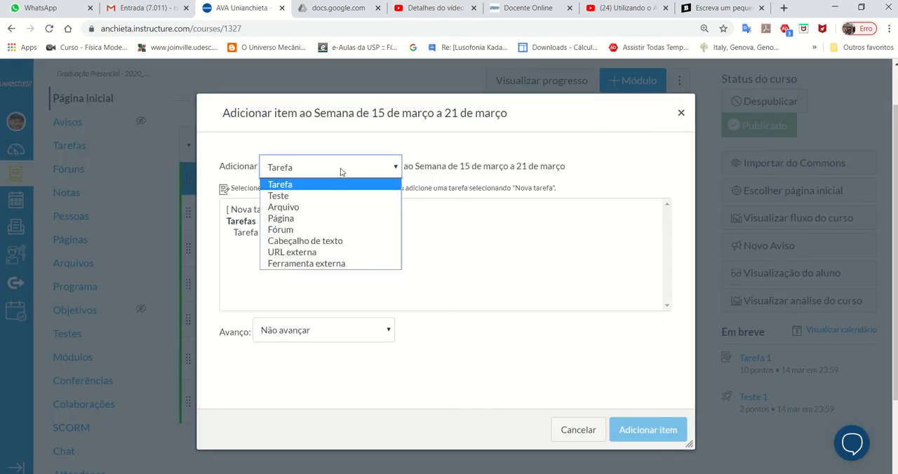
left_click(330, 204)
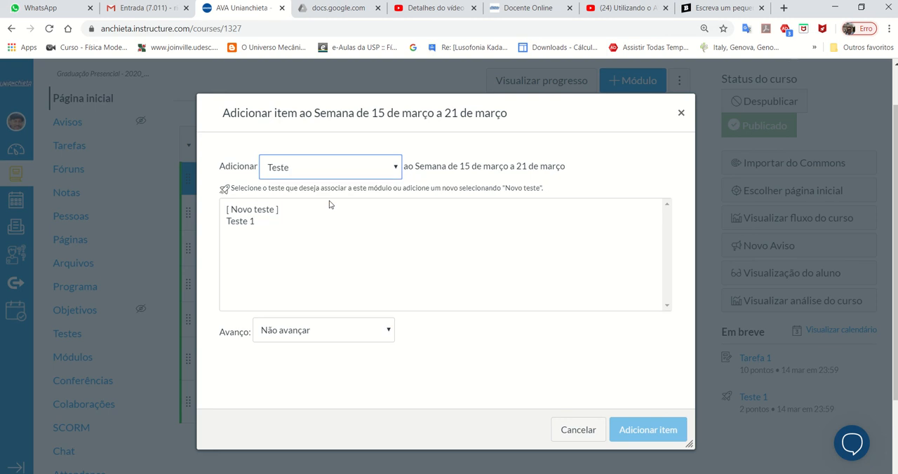
left_click(252, 211)
left_click(361, 334)
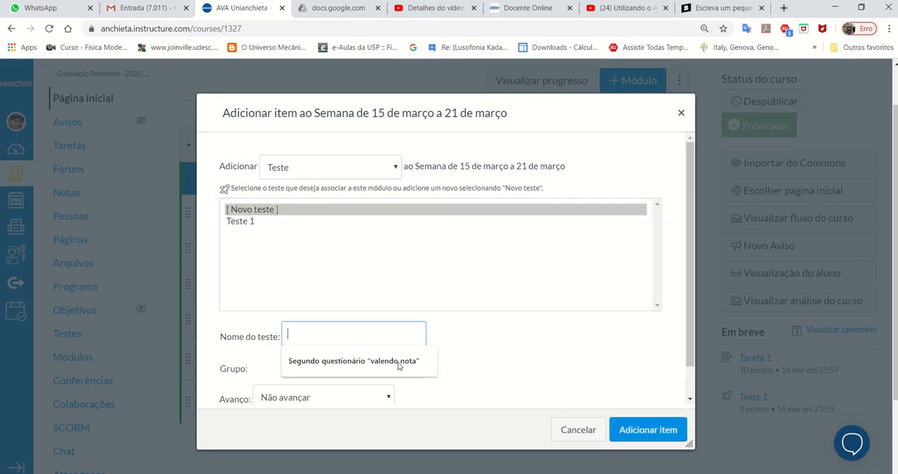
left_click(568, 431)
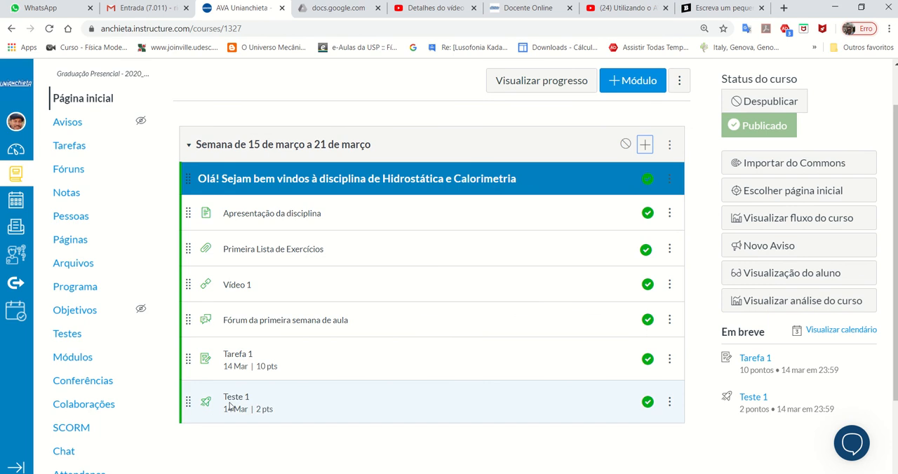
- Open Teste 1 from the weekly module and examine its instructions, settings and availability dates
left_click(236, 399)
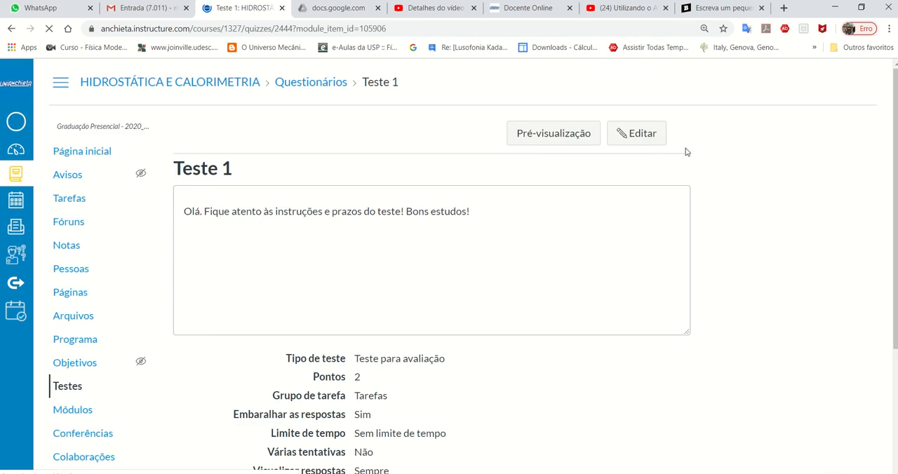
scroll(810, 196, "down", 2)
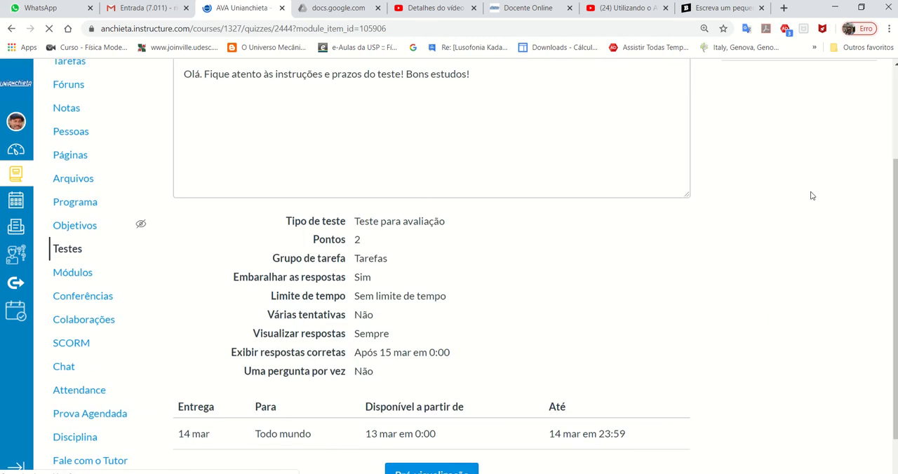
scroll(810, 196, "up", 2)
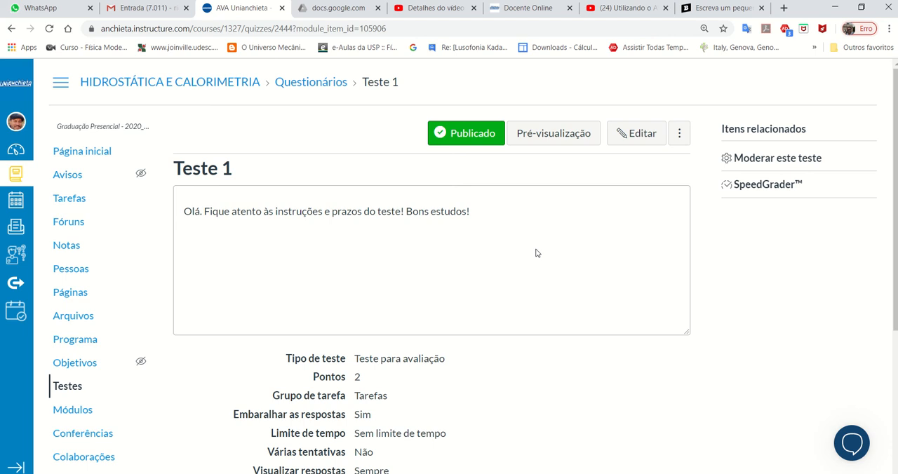
scroll(537, 254, "down", 2)
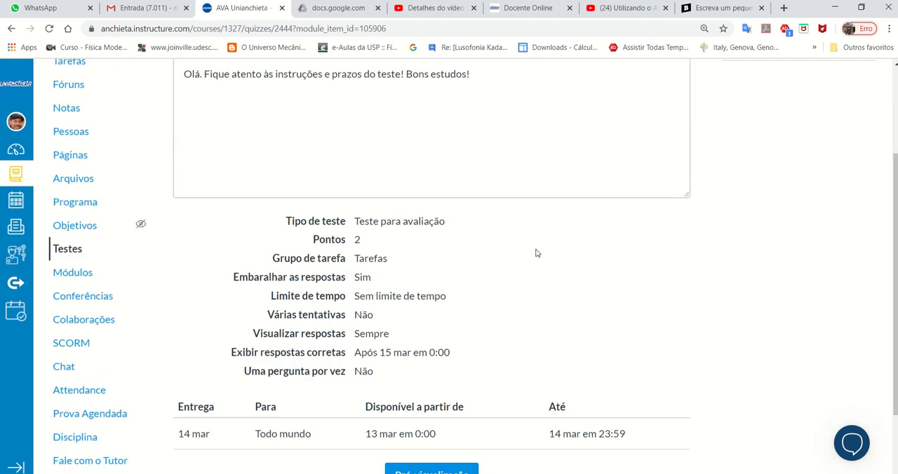
scroll(539, 251, "up", 2)
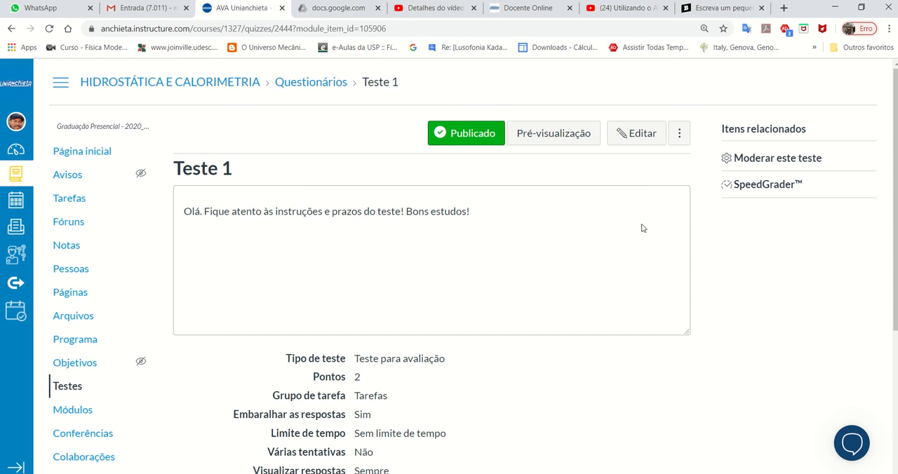
- Open Teste 1 for editing and choose Teste para avaliação as the test type
left_click(634, 138)
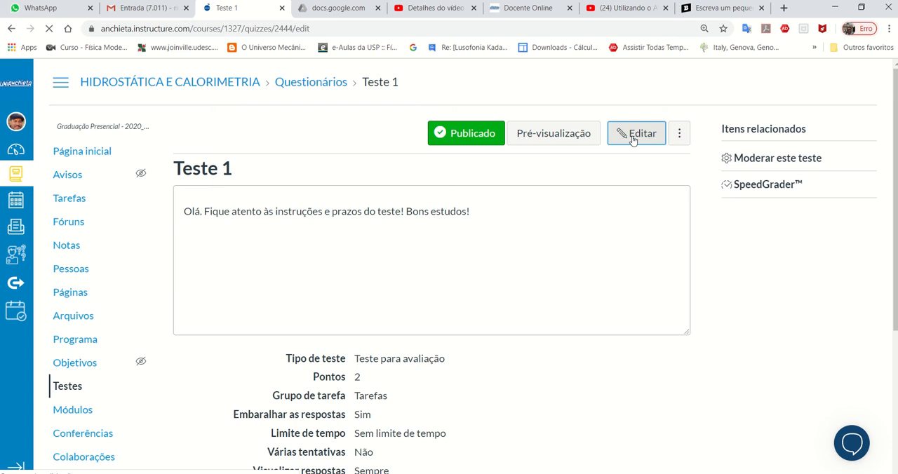
scroll(726, 234, "down", 2)
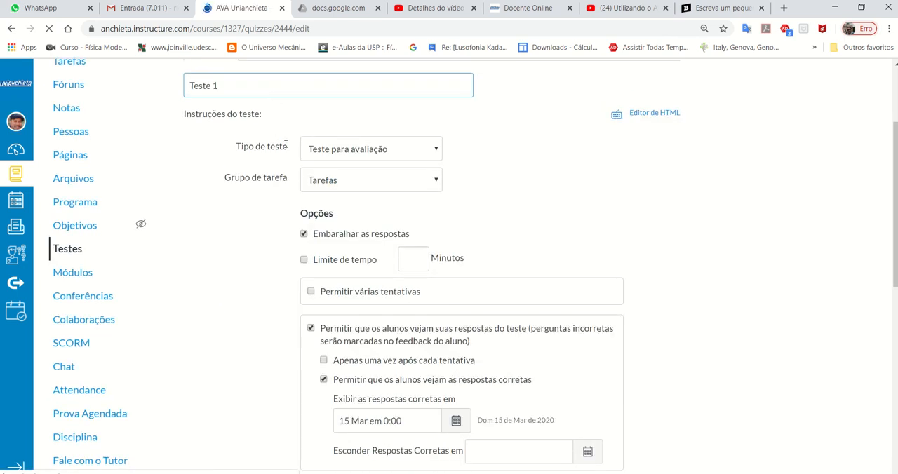
scroll(286, 144, "up", 2)
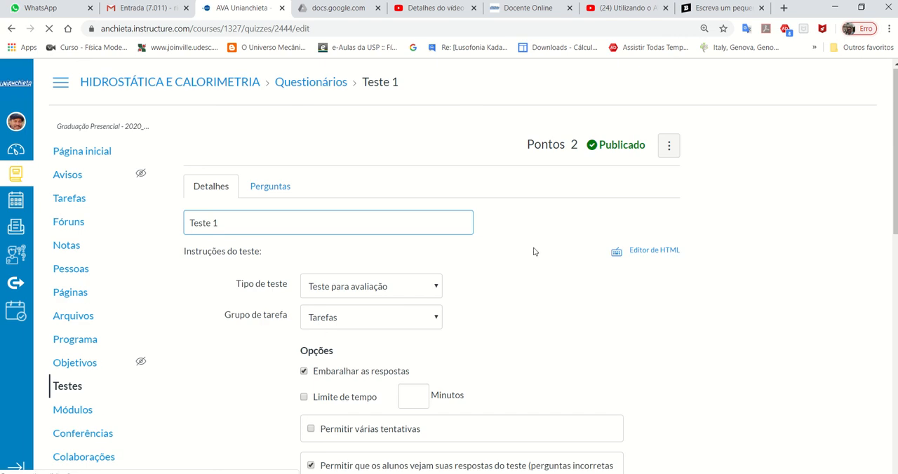
scroll(526, 263, "down", 2)
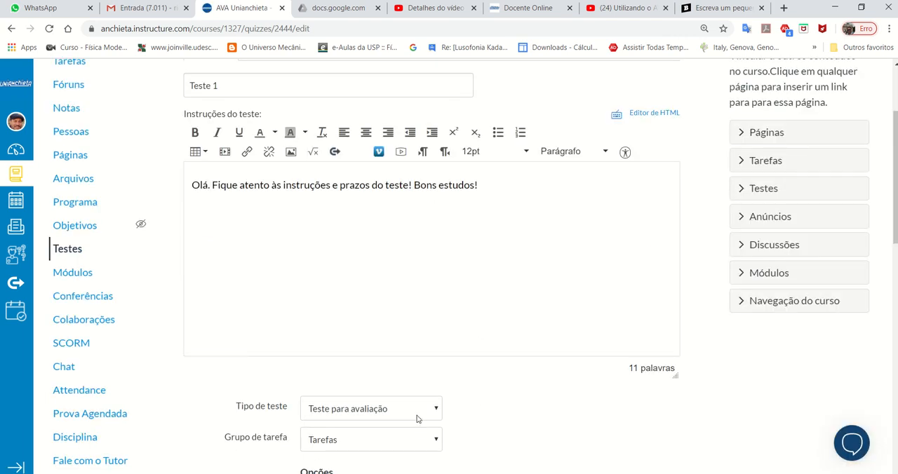
left_click(416, 418)
scroll(482, 385, "down", 2)
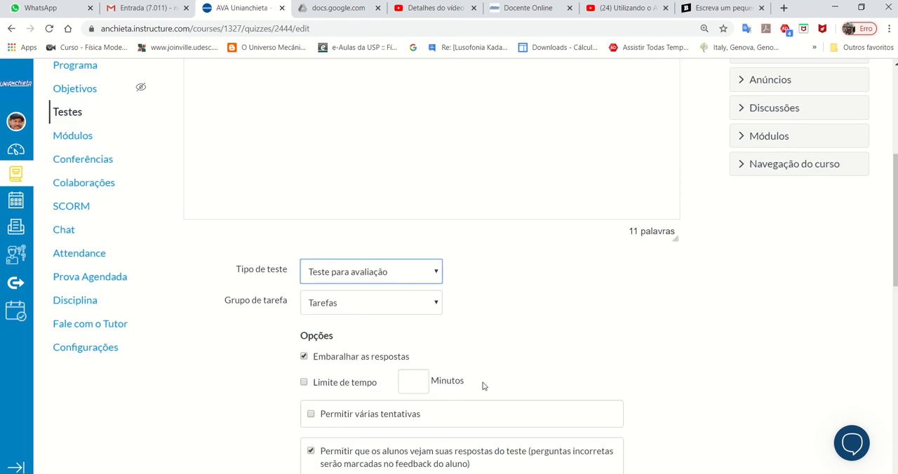
left_click(415, 272)
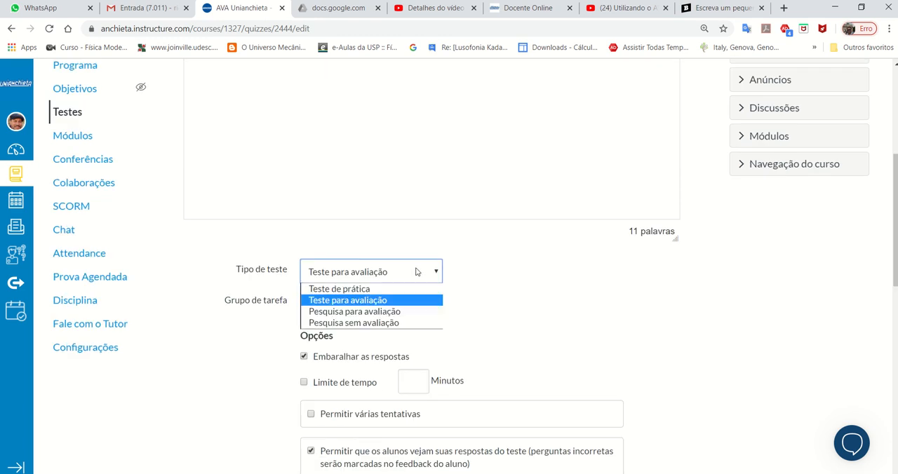
left_click(389, 302)
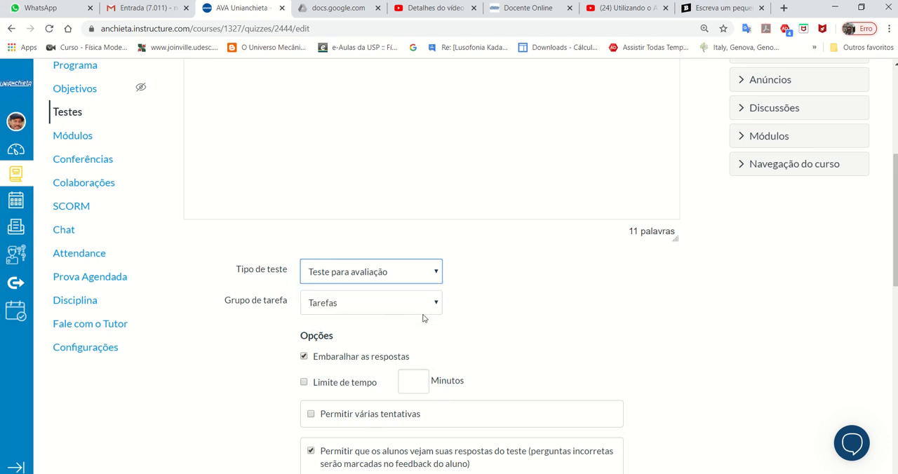
- Review the instructions of Teste 1 and the available choices for its assignment group
scroll(739, 355, "up", 2)
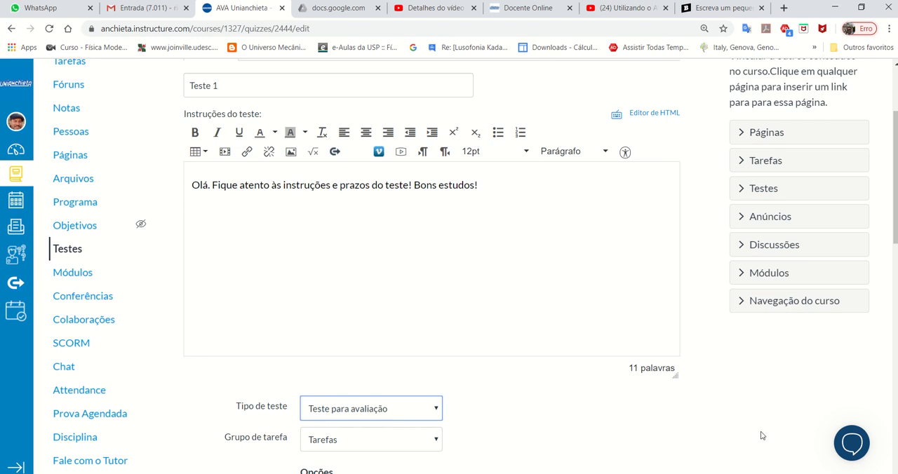
scroll(761, 416, "down", 6)
scroll(761, 419, "up", 4)
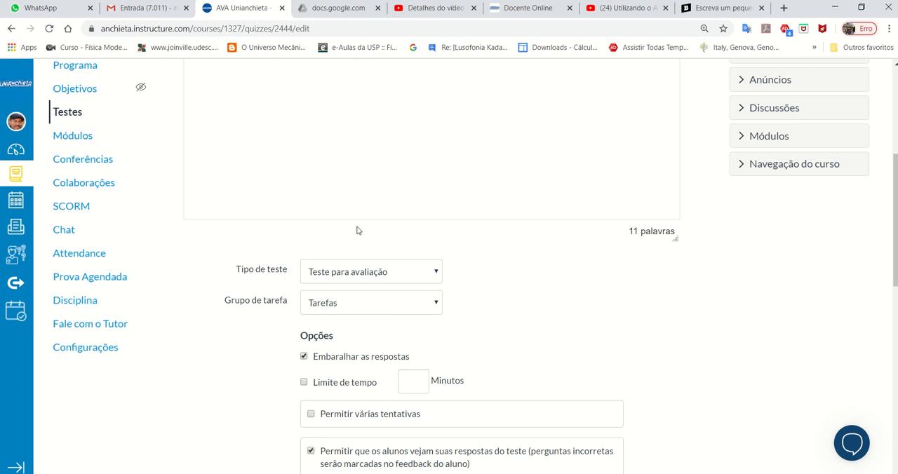
left_click(384, 308)
left_click(384, 309)
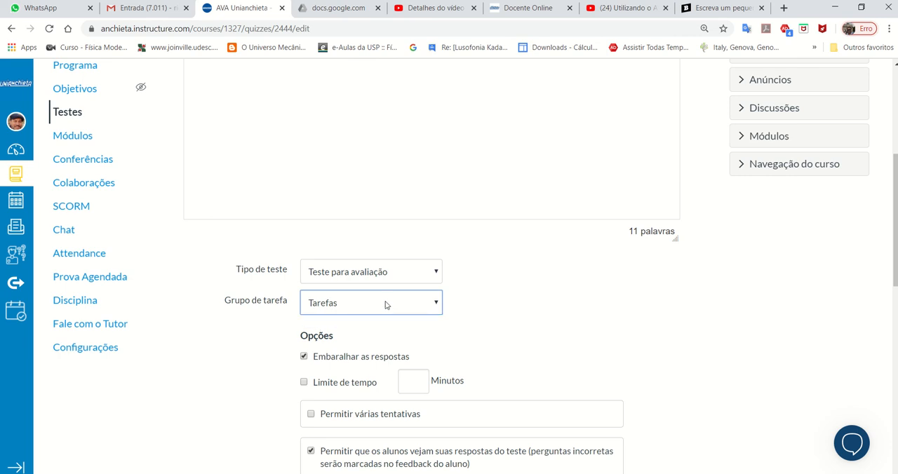
- Try allowing multiple attempts for Teste 1, view the score-keeping choices, and turn multiple attempts off again
scroll(384, 305, "down", 2)
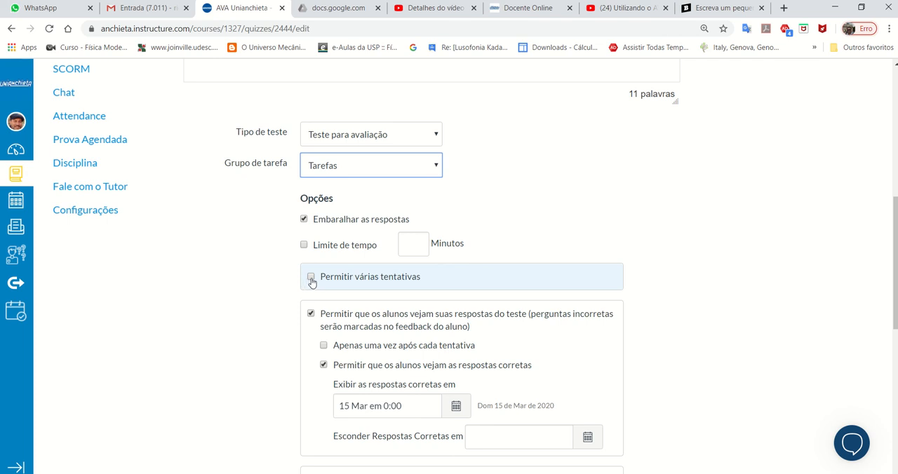
left_click(311, 278)
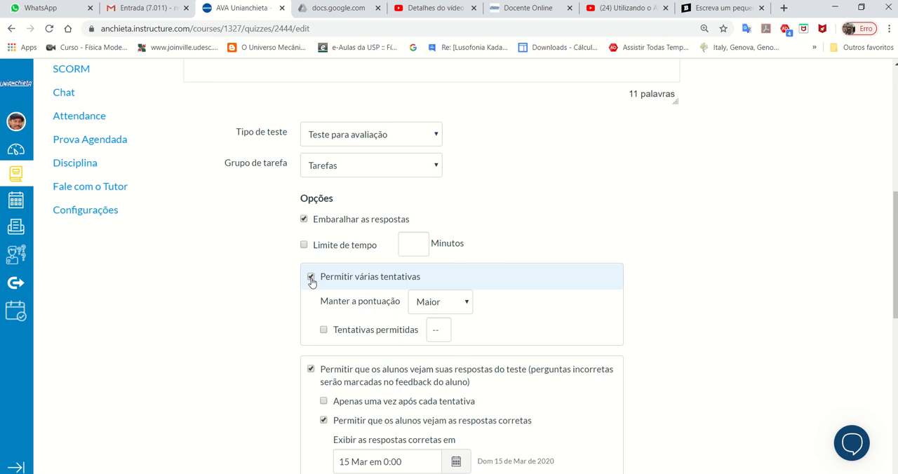
left_click(449, 303)
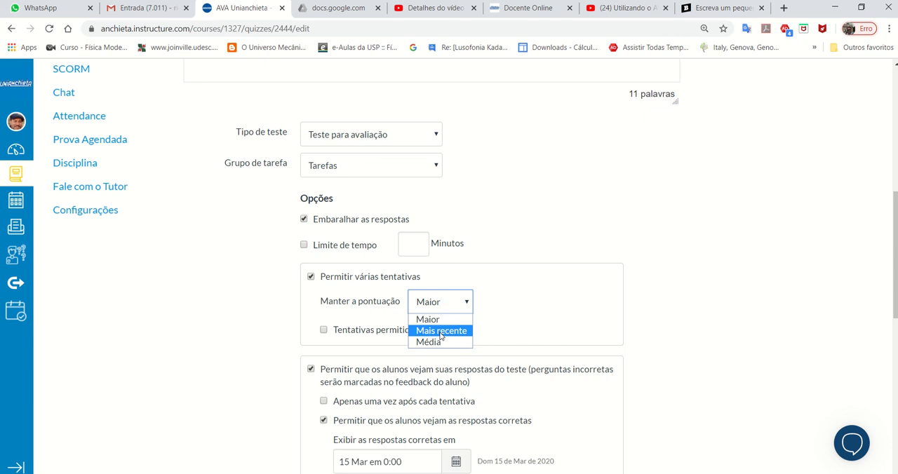
left_click(555, 302)
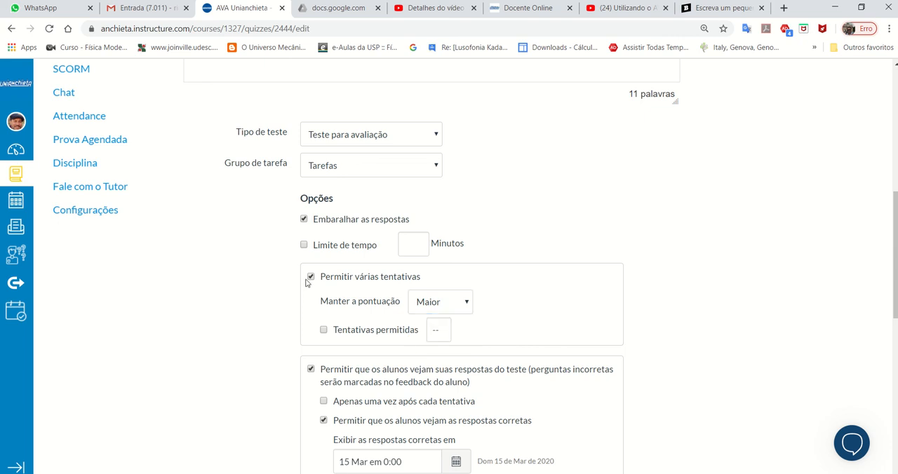
left_click(311, 278)
- Examine the answer visibility options, access restrictions, assignees, due date and availability period of Teste 1
scroll(537, 315, "down", 2)
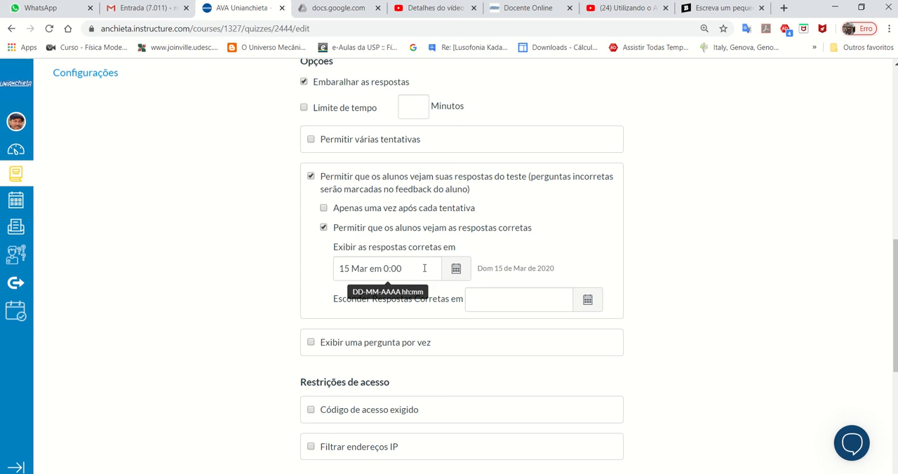
scroll(497, 268, "down", 2)
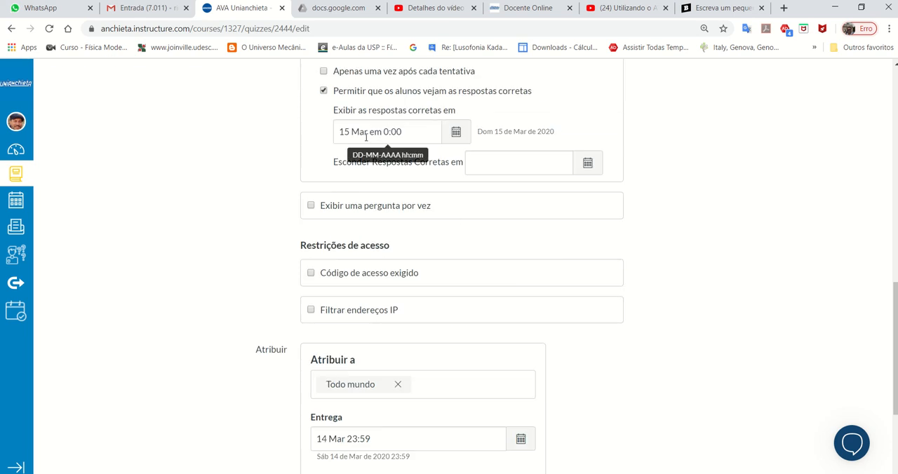
scroll(586, 213, "down", 3)
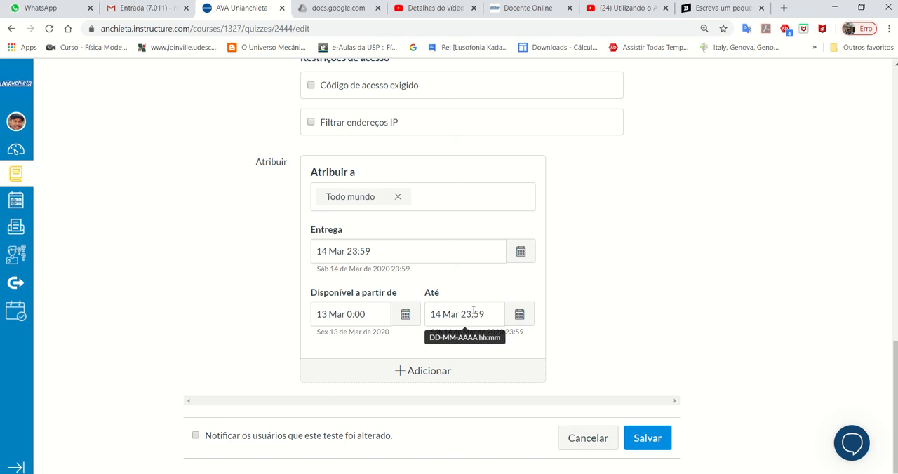
left_click(335, 322)
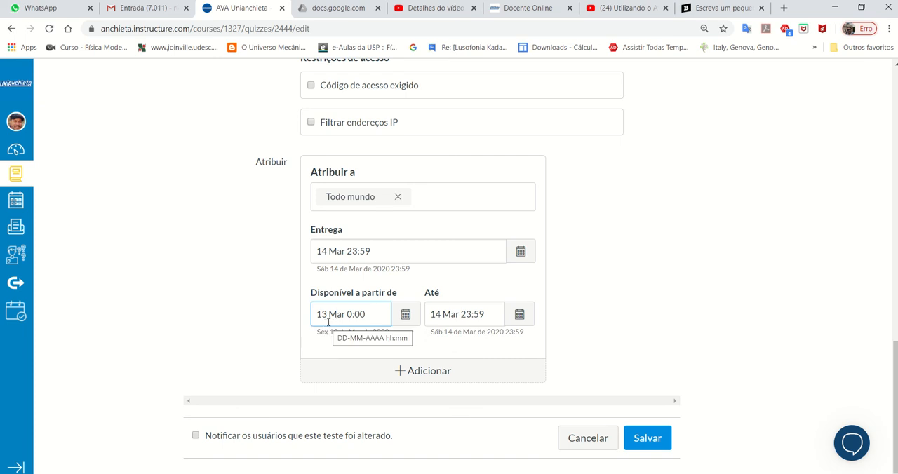
scroll(541, 407, "up", 2)
scroll(566, 342, "up", 2)
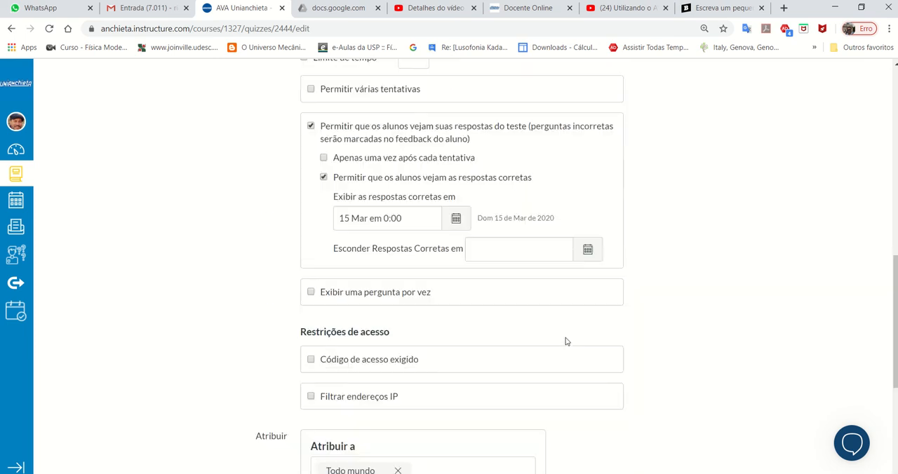
scroll(566, 342, "up", 2)
scroll(565, 341, "down", 4)
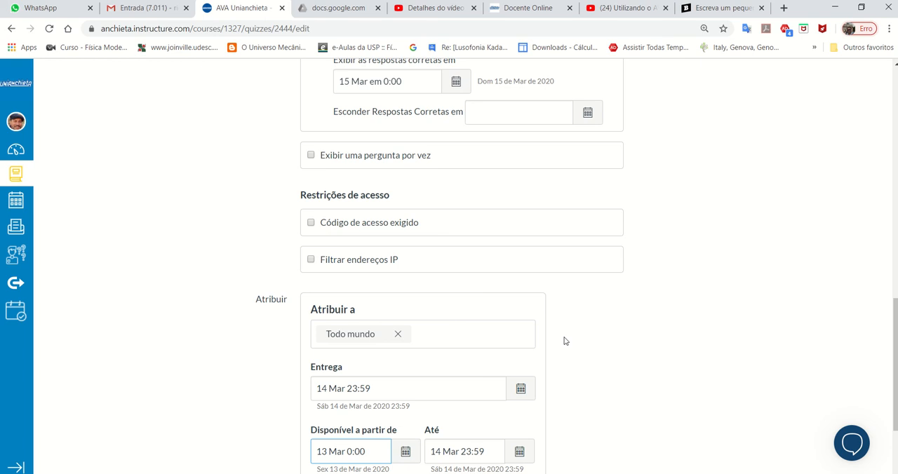
scroll(591, 315, "down", 2)
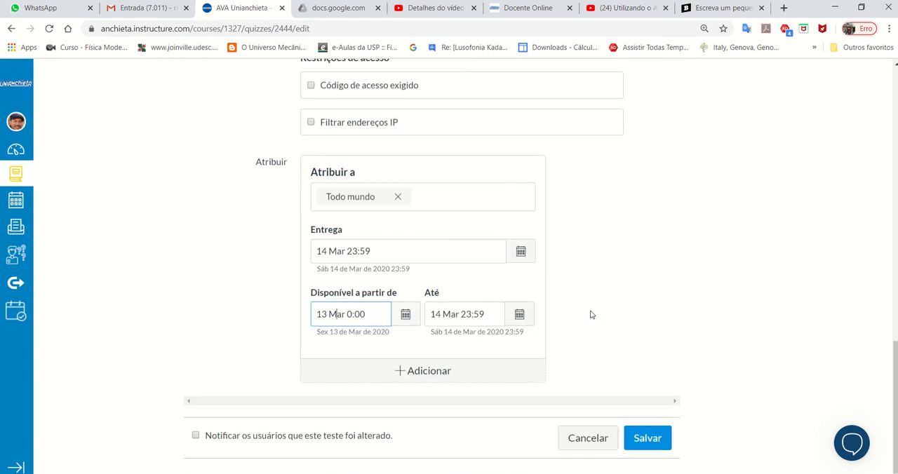
scroll(582, 258, "up", 5)
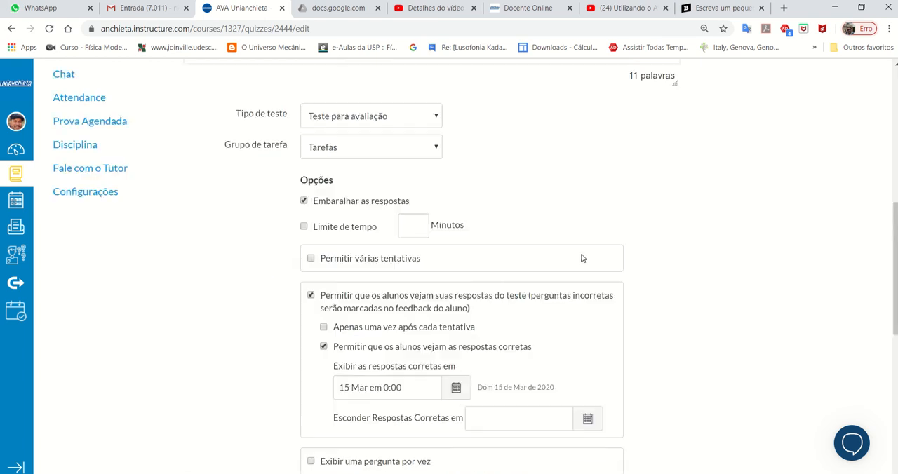
- Open the questions of Teste 1 and review the existing ones
scroll(582, 258, "up", 5)
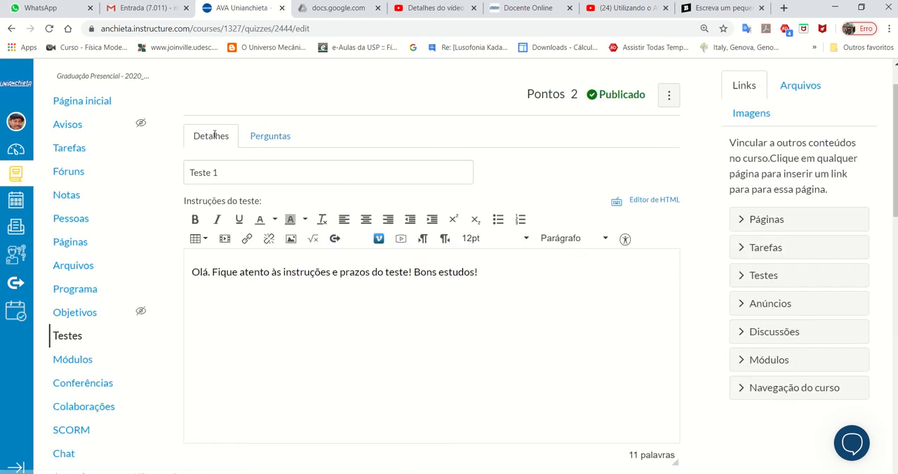
left_click(276, 142)
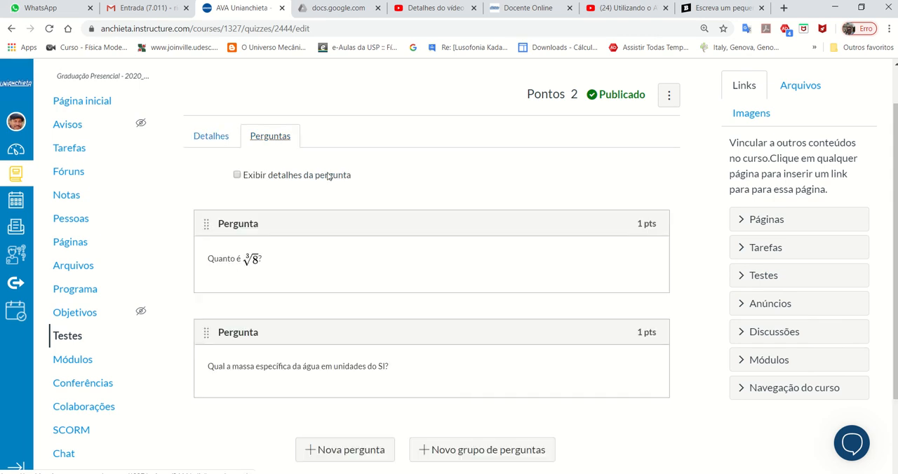
mouse_move(461, 329)
- Start a new question in Teste 1 and examine the available question types
scroll(425, 281, "down", 3)
left_click(355, 346)
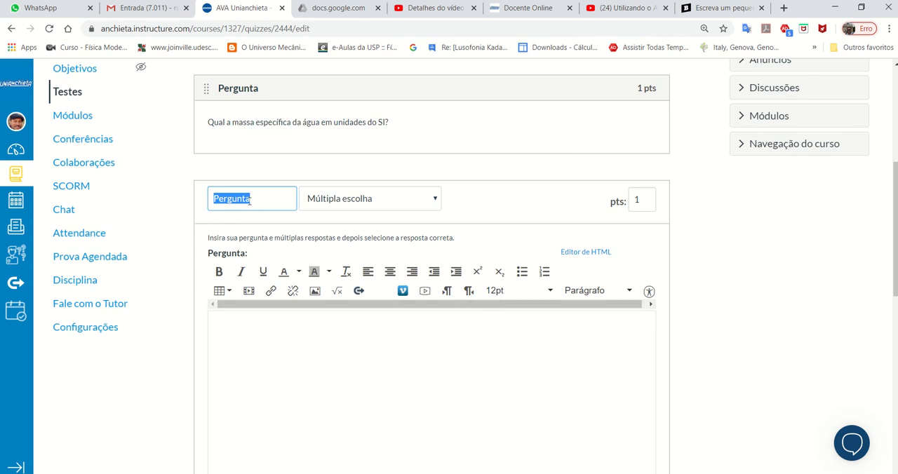
left_click(420, 203)
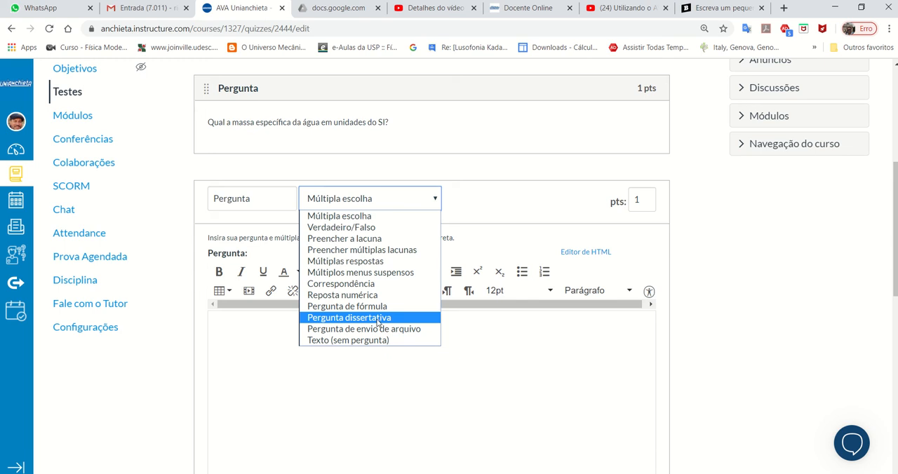
left_click(438, 203)
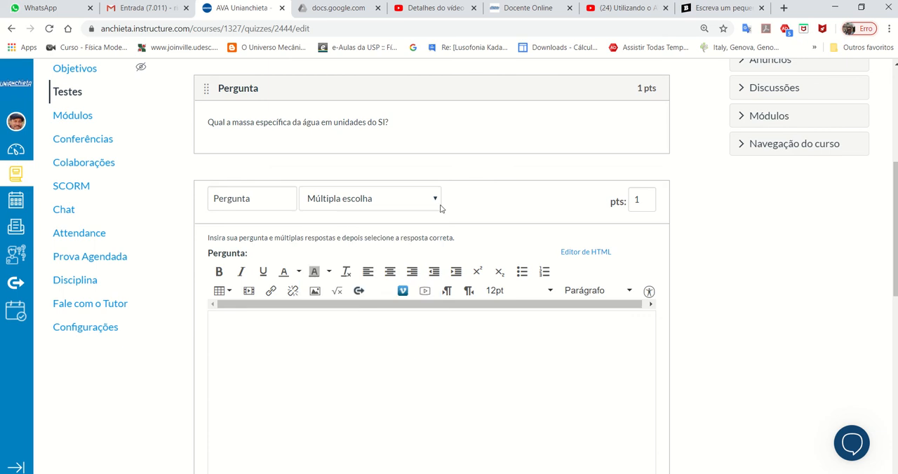
left_click(425, 201)
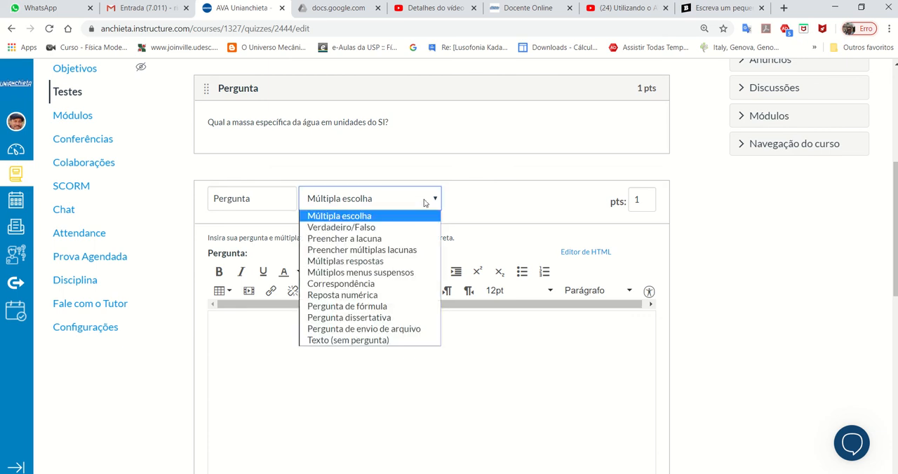
left_click(753, 279)
- Review the multiple-choice form of the new question, including its answer fields, and discard the question
scroll(712, 278, "down", 5)
scroll(705, 277, "up", 5)
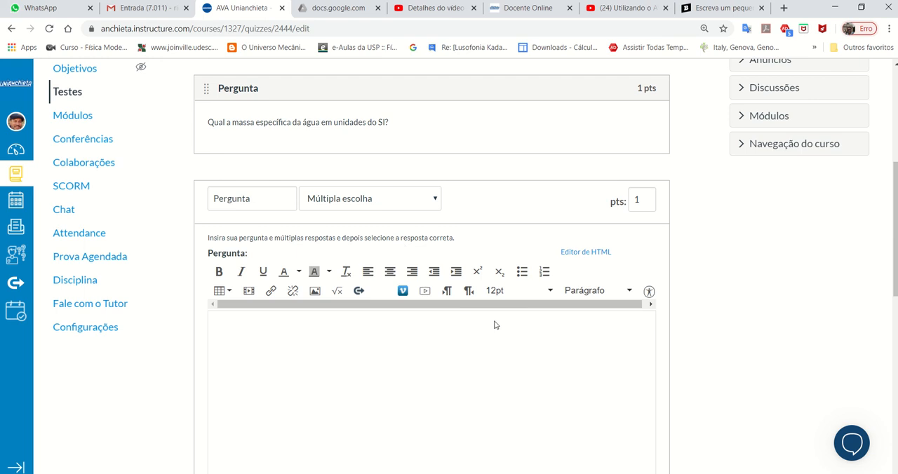
scroll(496, 324, "down", 3)
scroll(498, 315, "up", 3)
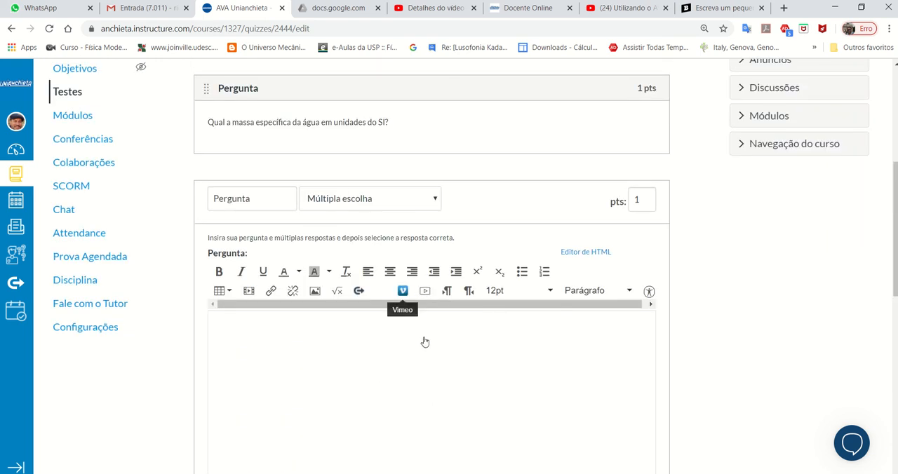
scroll(425, 372, "down", 6)
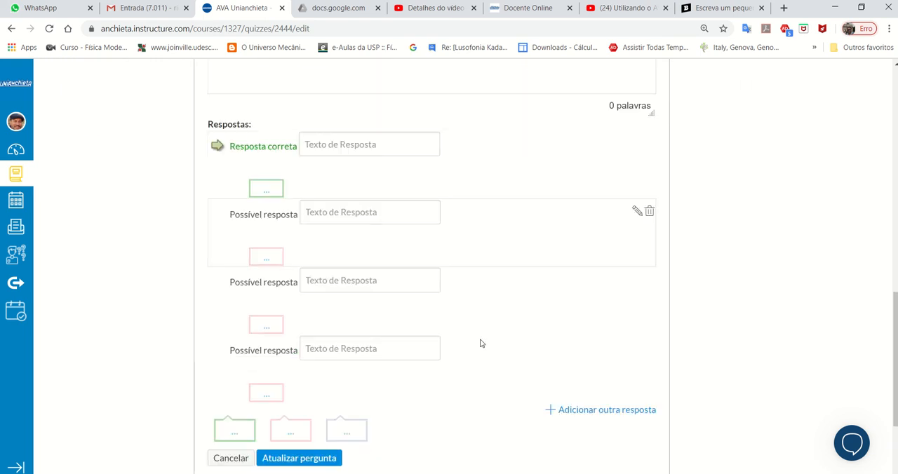
scroll(481, 344, "up", 6)
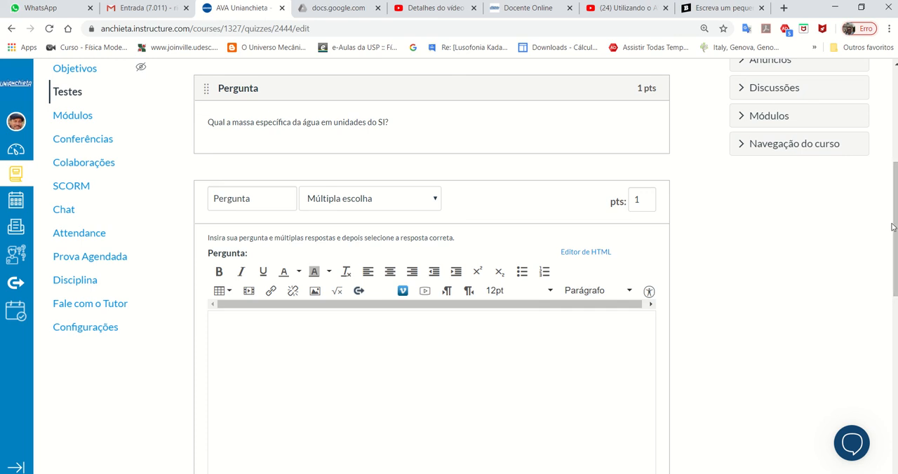
left_click_drag(894, 216, 895, 368)
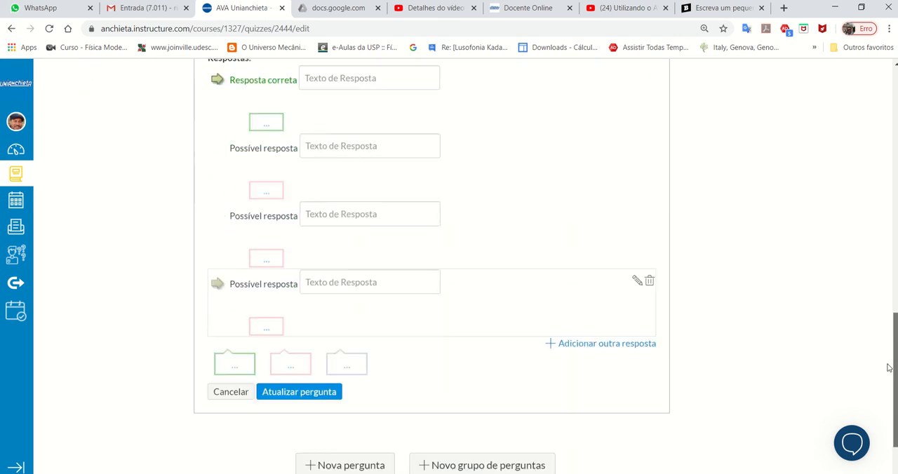
left_click(237, 391)
- Show the question details in Teste 1 and open the cube root question for editing
scroll(474, 286, "up", 2)
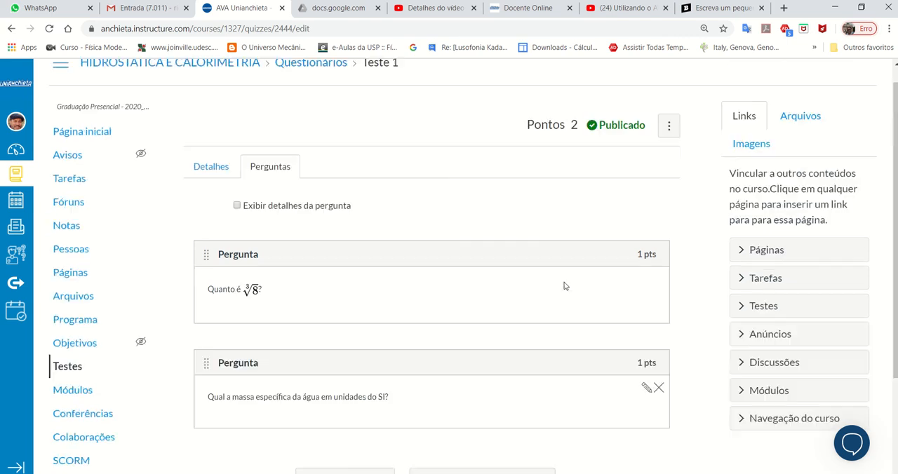
left_click(237, 205)
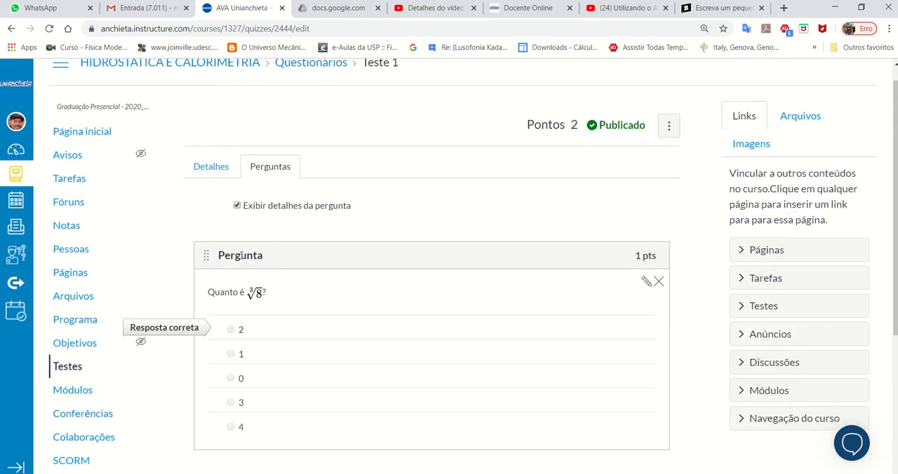
left_click(646, 285)
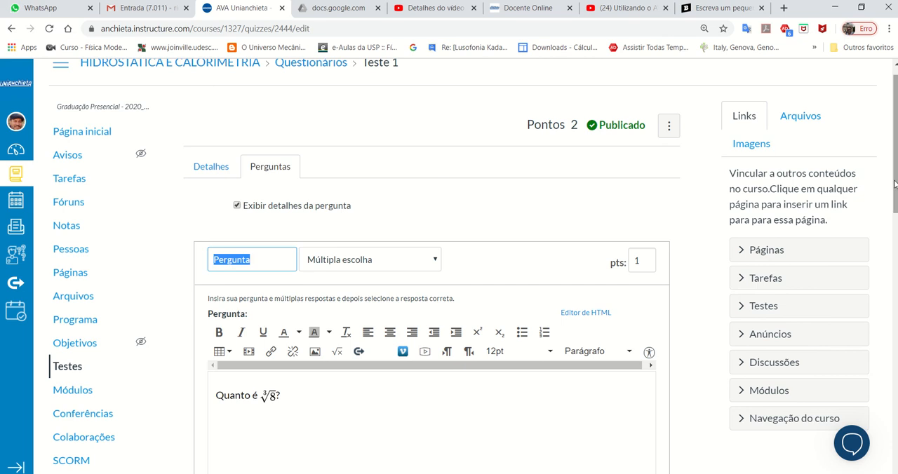
scroll(889, 214, "down", 1)
scroll(885, 225, "down", 2)
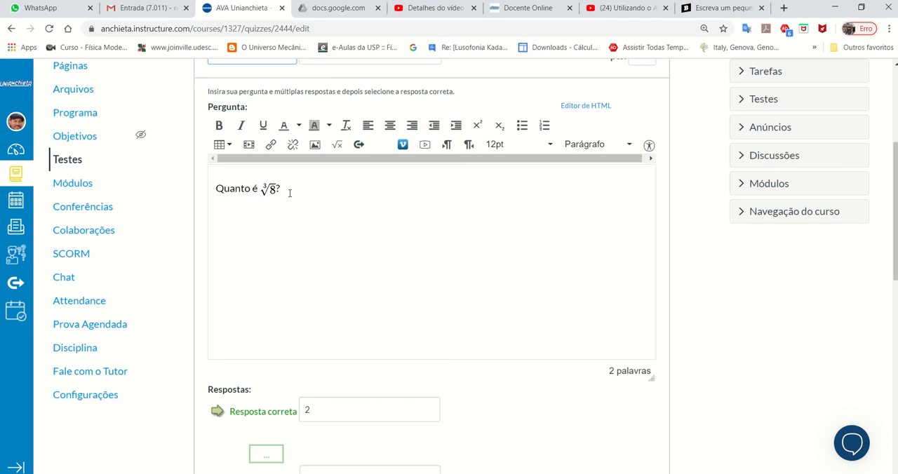
- Try marking 1 as the correct answer to the cube root question, and mark 2 as correct again
scroll(427, 287, "down", 2)
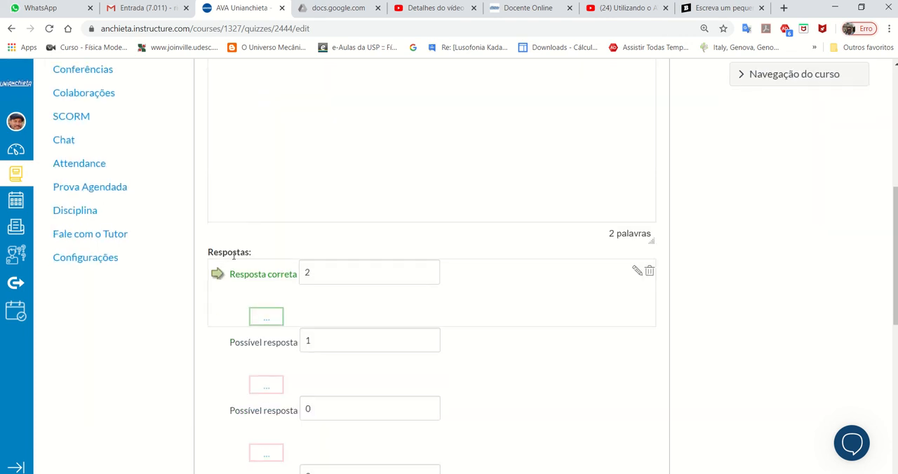
scroll(347, 412, "down", 2)
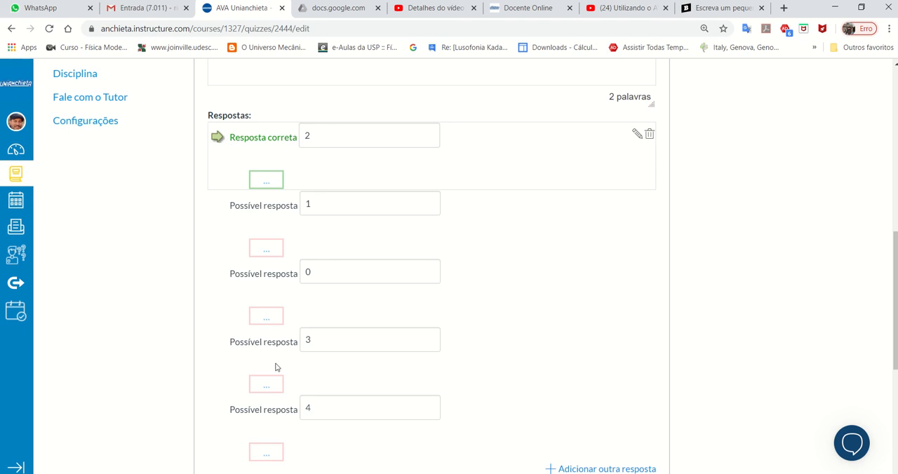
left_click(218, 205)
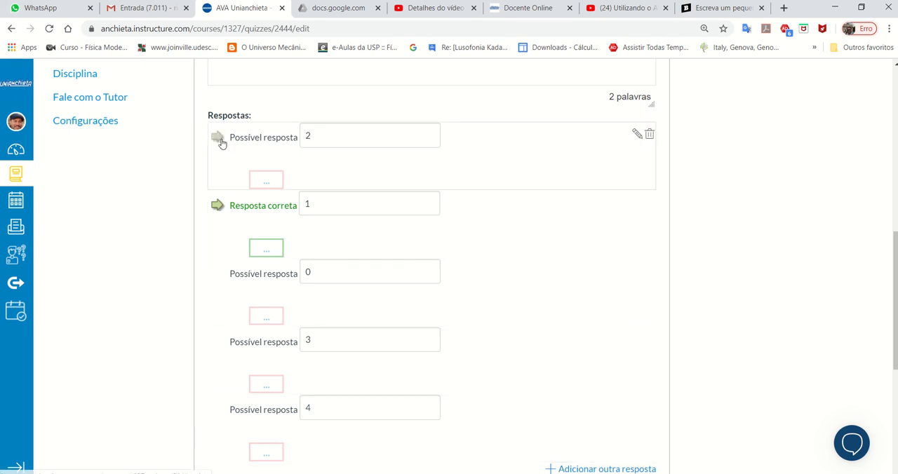
left_click(217, 138)
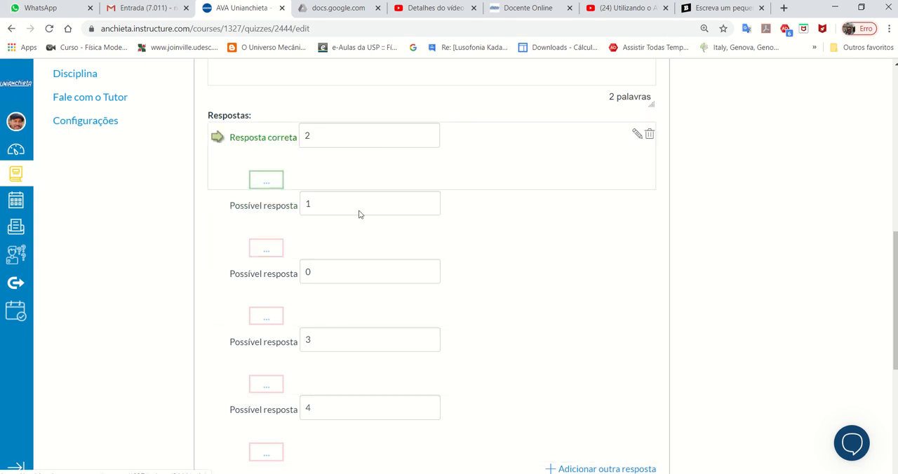
- Set the cube root question's score to 5 points and update the question
scroll(484, 219, "down", 1)
scroll(486, 223, "down", 3)
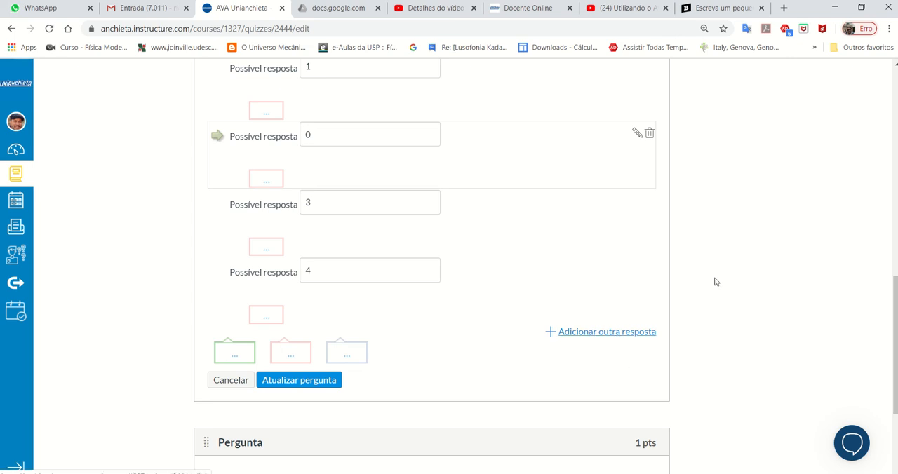
scroll(715, 277, "up", 10)
scroll(717, 274, "down", 2)
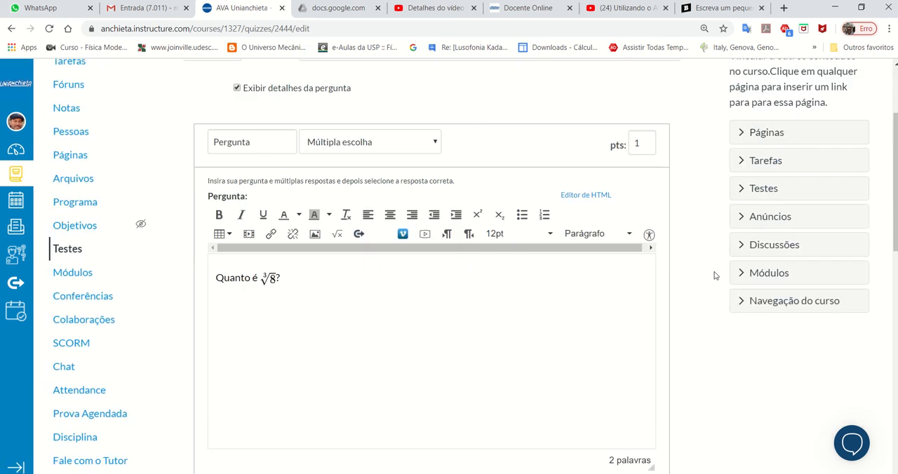
scroll(539, 289, "down", 3)
scroll(539, 289, "down", 6)
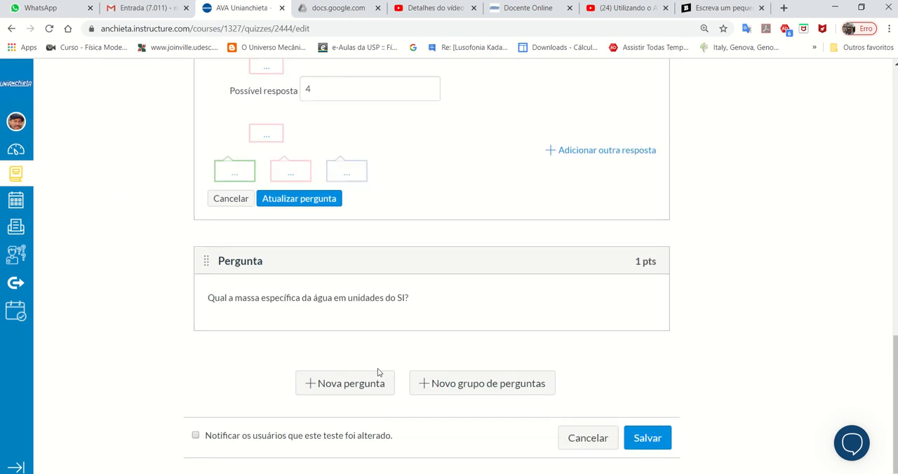
scroll(671, 306, "up", 5)
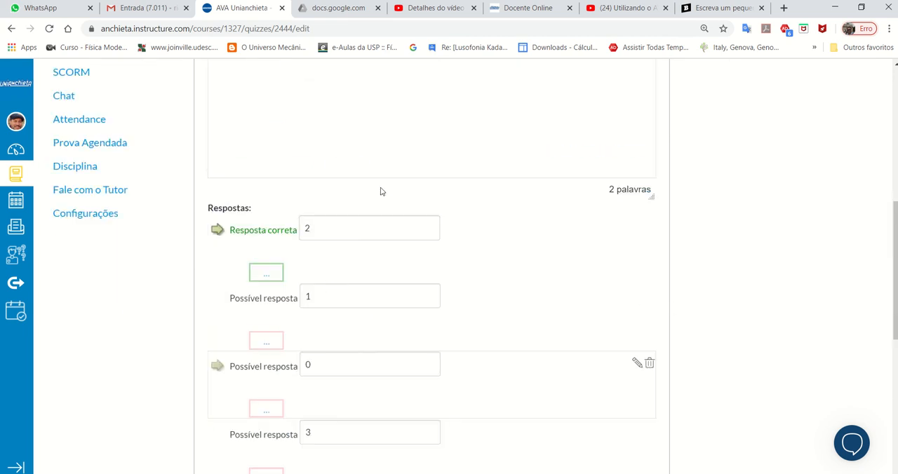
scroll(722, 272, "up", 6)
scroll(667, 299, "down", 2)
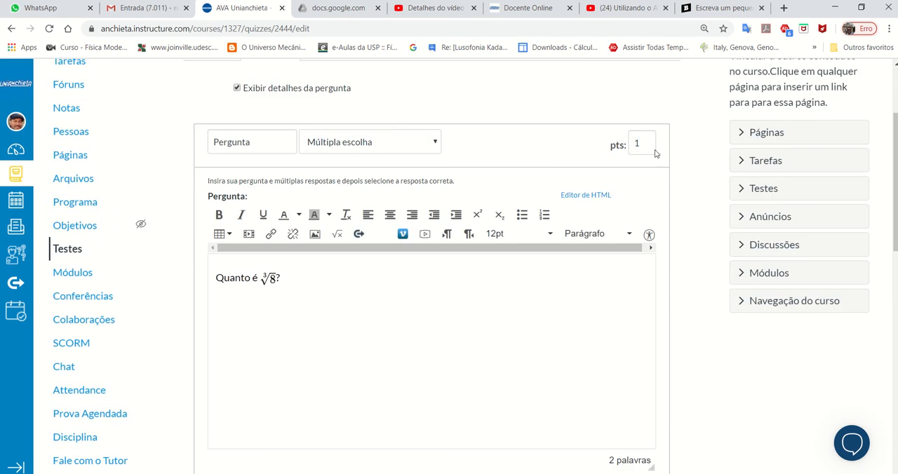
left_click(643, 143)
scroll(673, 161, "down", 6)
scroll(673, 163, "down", 4)
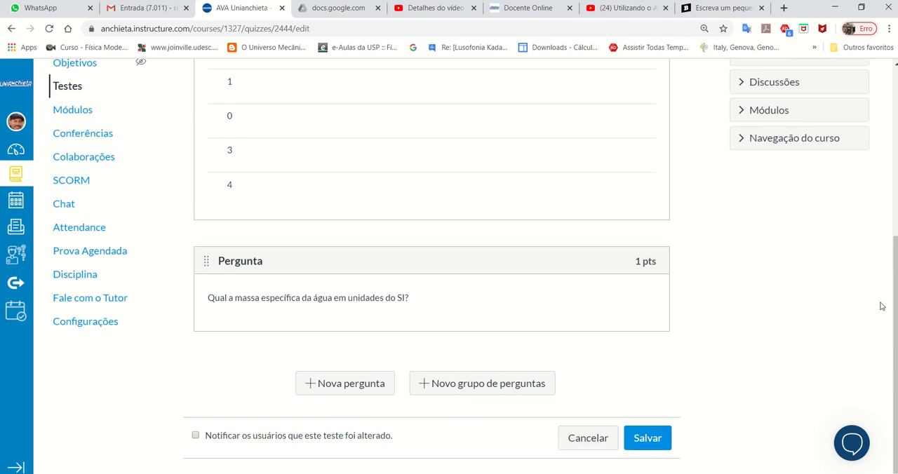
scroll(856, 297, "up", 4)
scroll(840, 286, "down", 2)
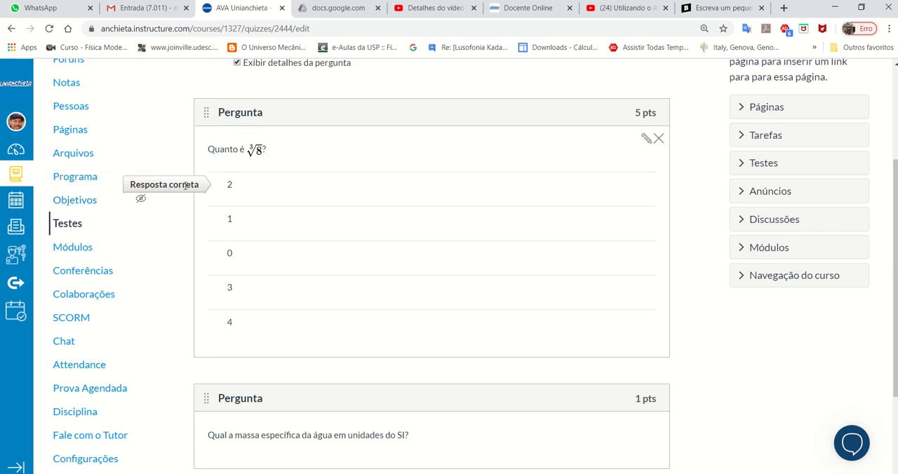
- Set the score of the essay question on the specific mass of water to 5 points and update the question
scroll(653, 228, "down", 2)
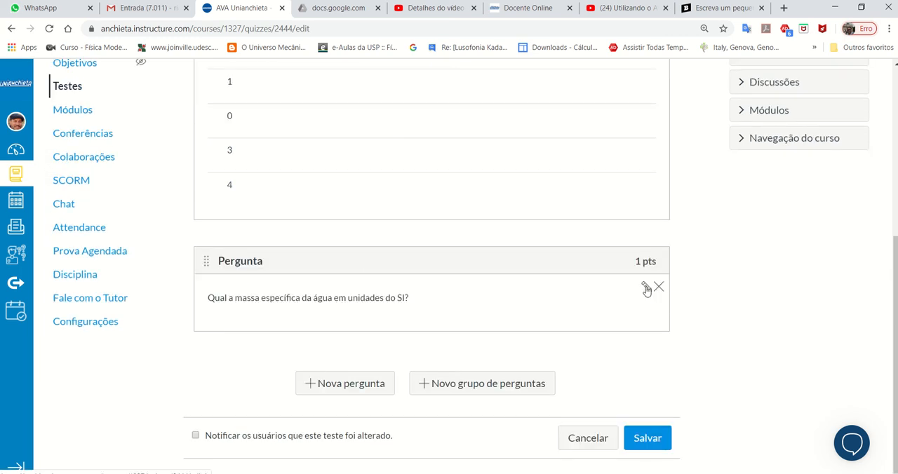
left_click(646, 289)
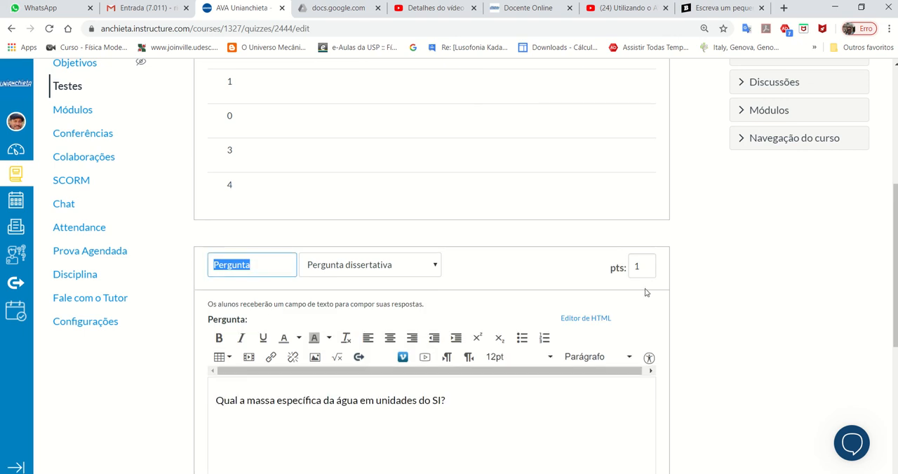
scroll(561, 284, "down", 2)
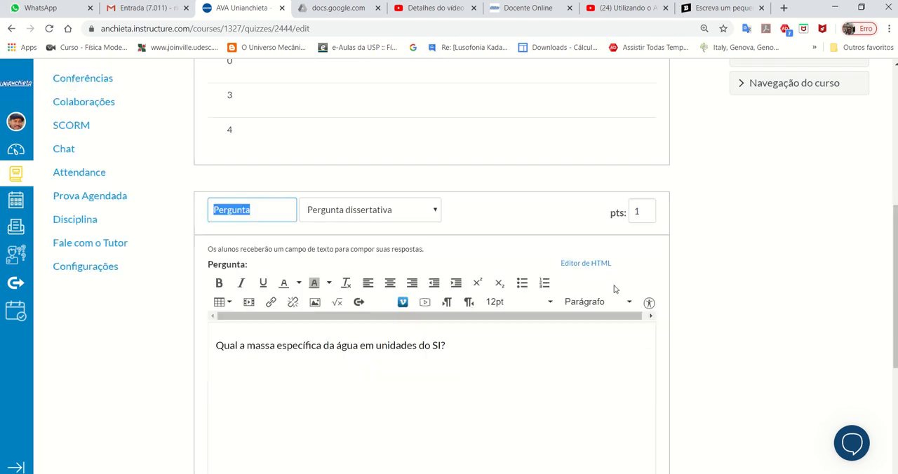
left_click(642, 130)
left_click(641, 131)
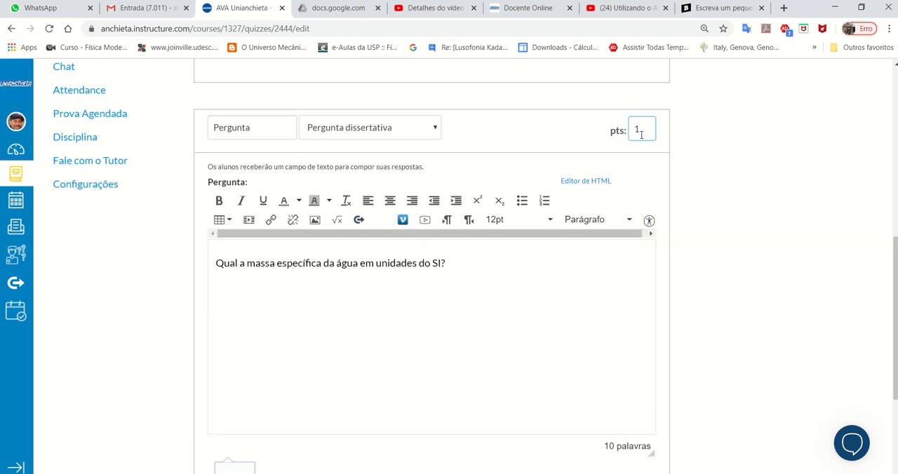
scroll(319, 160, "down", 2)
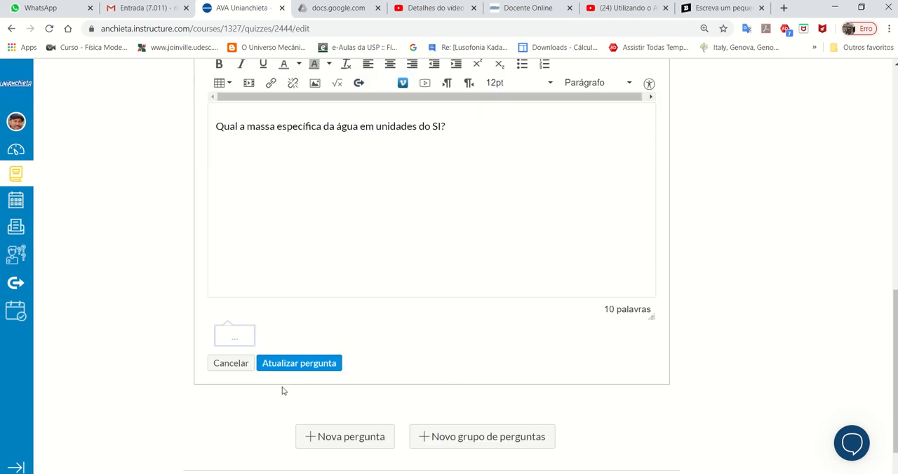
left_click(299, 362)
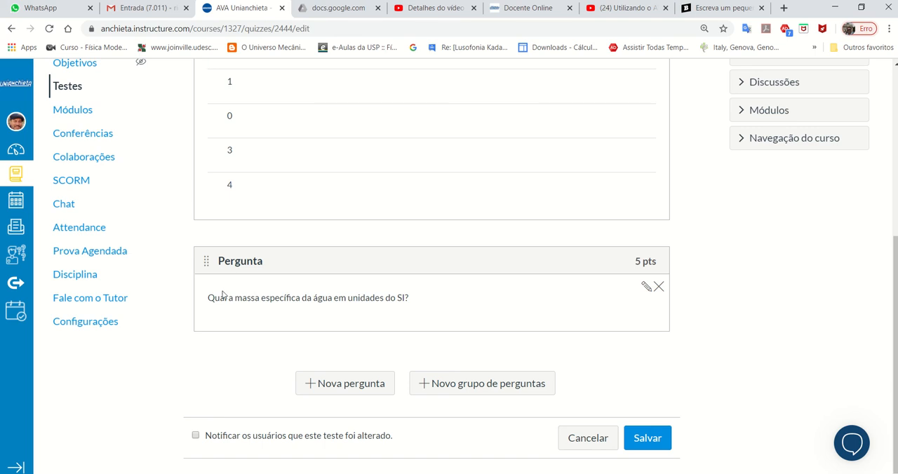
- Check the answers and point values shown for both questions of Teste 1
scroll(272, 228, "up", 4)
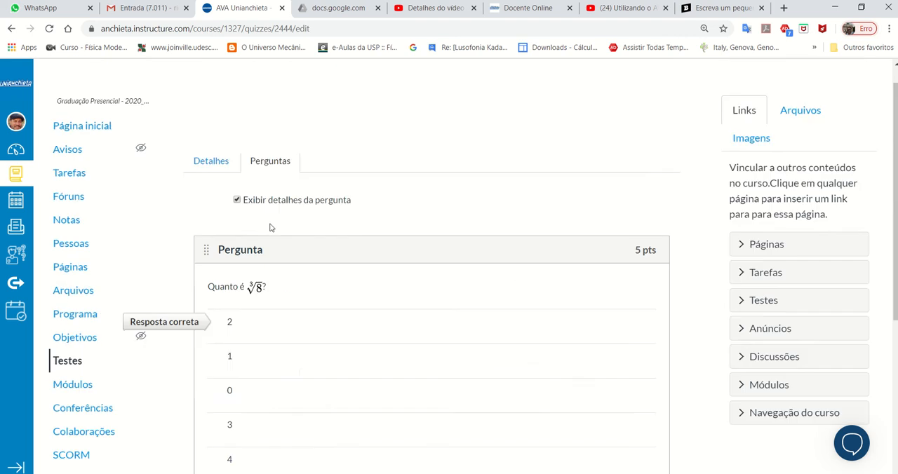
scroll(276, 228, "down", 4)
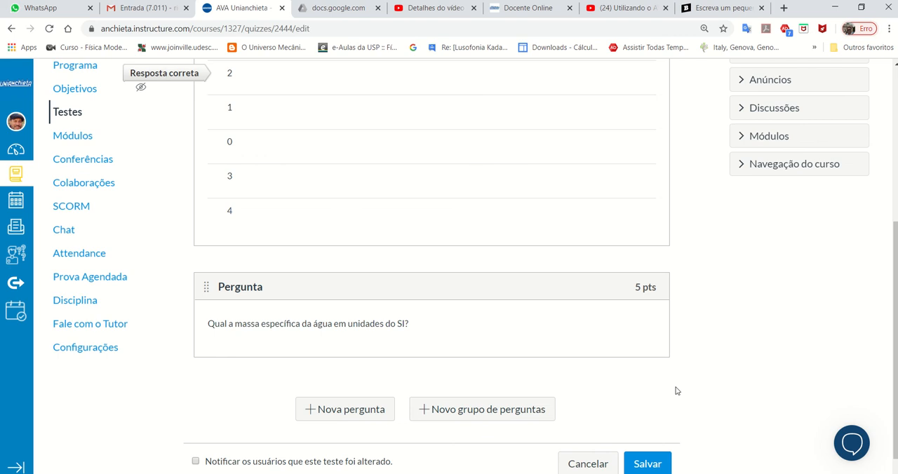
mouse_move(618, 304)
scroll(619, 307, "up", 2)
mouse_move(611, 204)
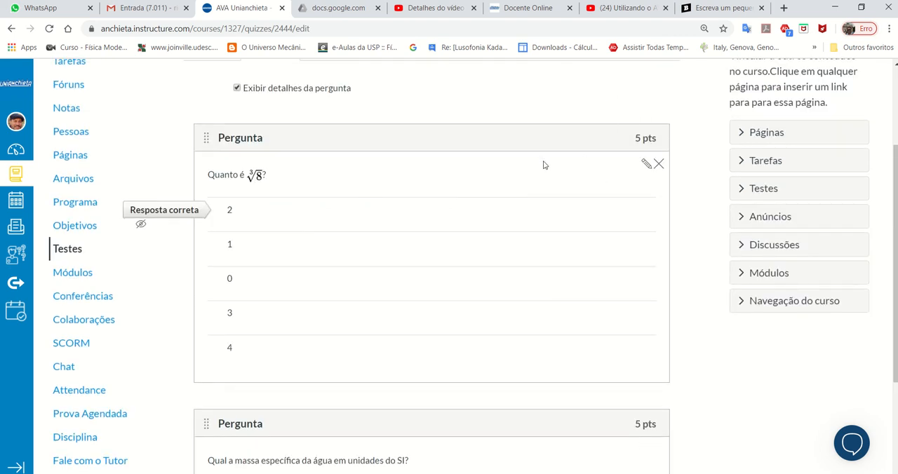
- Save the edited Teste 1 with its two 5-point questions
scroll(545, 166, "up", 2)
scroll(545, 166, "down", 2)
mouse_move(414, 173)
scroll(712, 293, "down", 3)
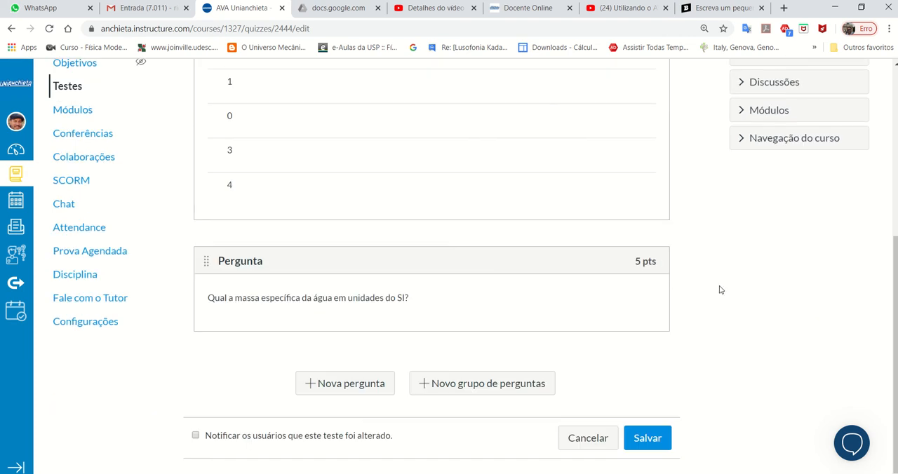
left_click(647, 440)
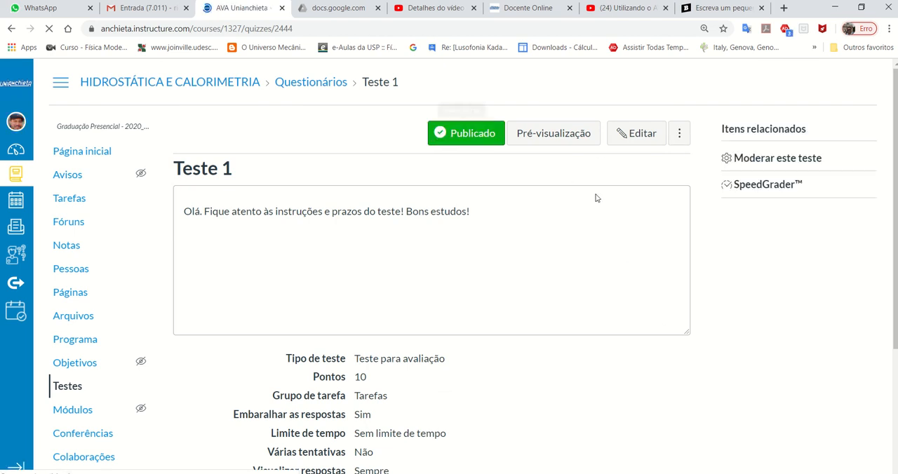
- Review the saved settings, total points, due date and availability period on the Teste 1 page
scroll(635, 317, "down", 4)
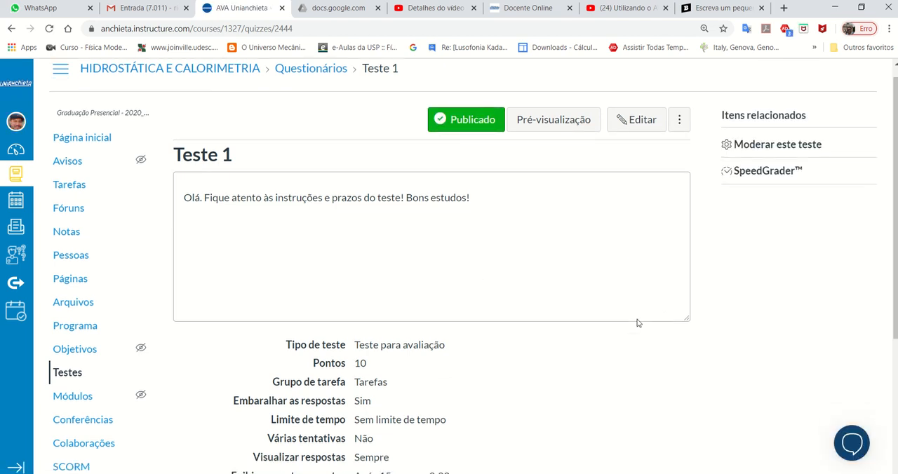
scroll(514, 151, "up", 2)
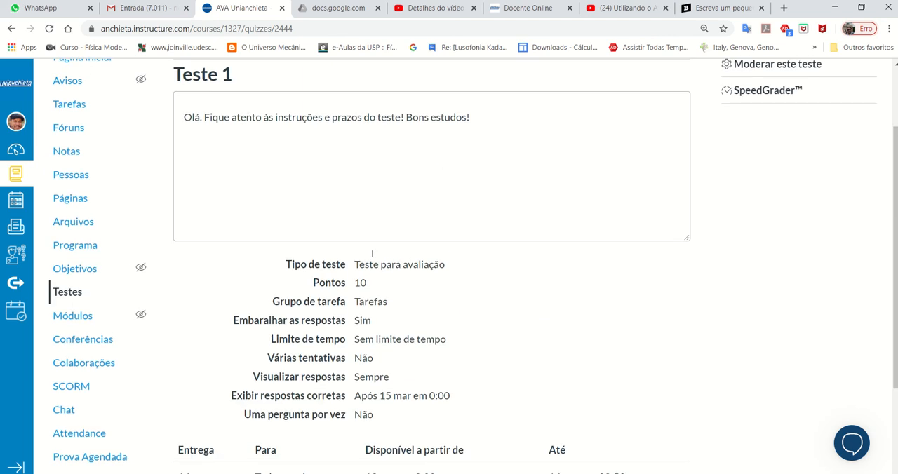
scroll(386, 315, "down", 2)
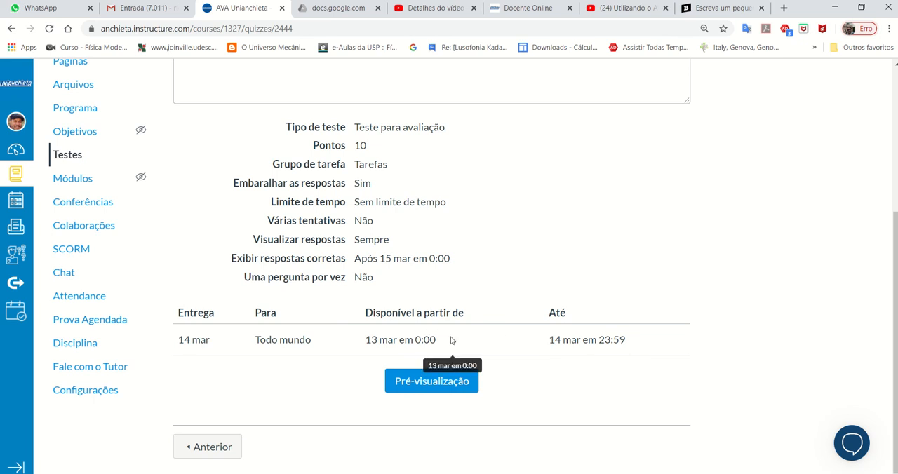
scroll(580, 377, "up", 1)
scroll(580, 377, "up", 3)
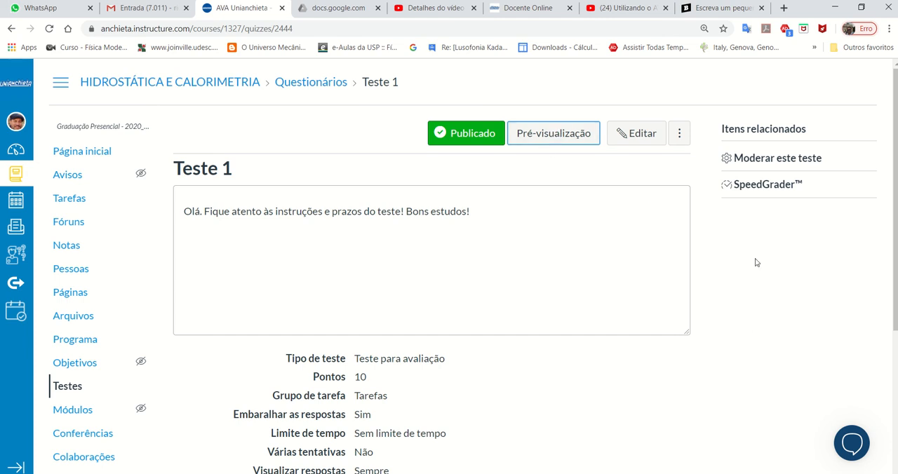
scroll(756, 263, "down", 3)
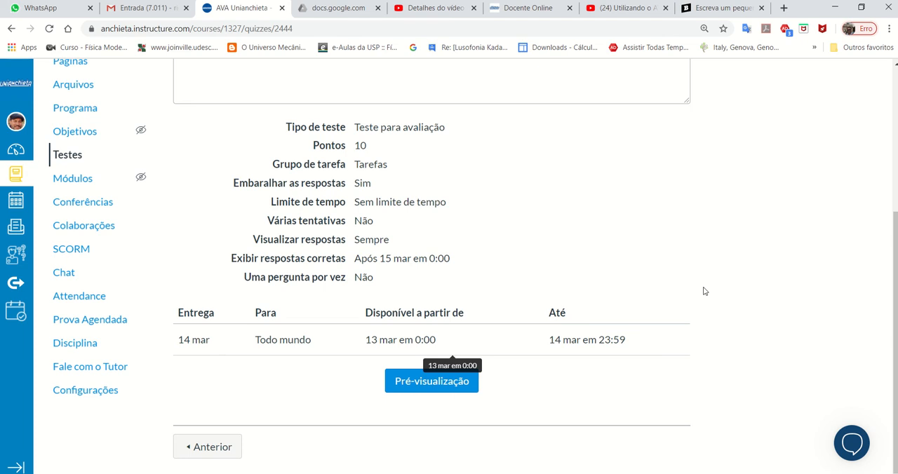
- Start a preview of Teste 1 and answer the cube root question with 2
left_click(462, 389)
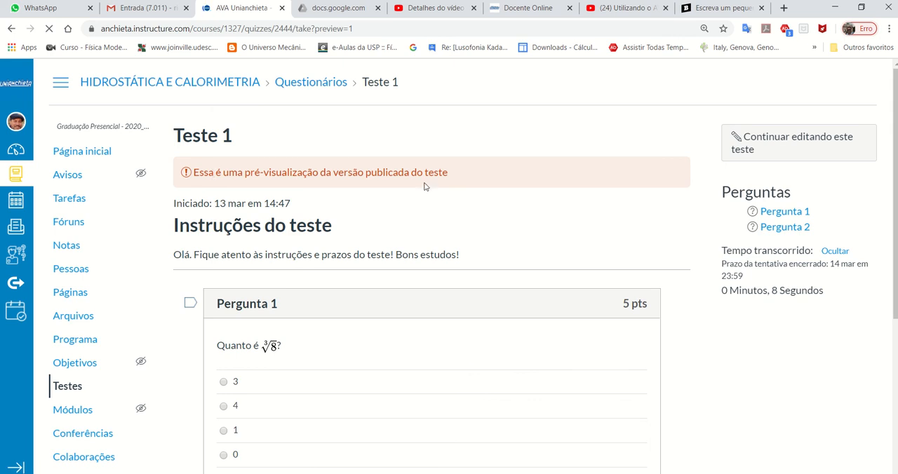
scroll(420, 183, "down", 2)
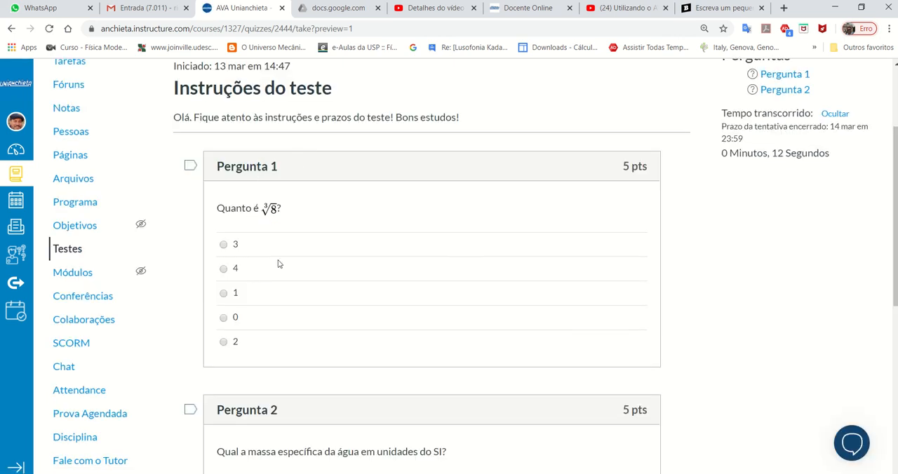
left_click(224, 342)
scroll(687, 319, "down", 2)
scroll(354, 336, "down", 4)
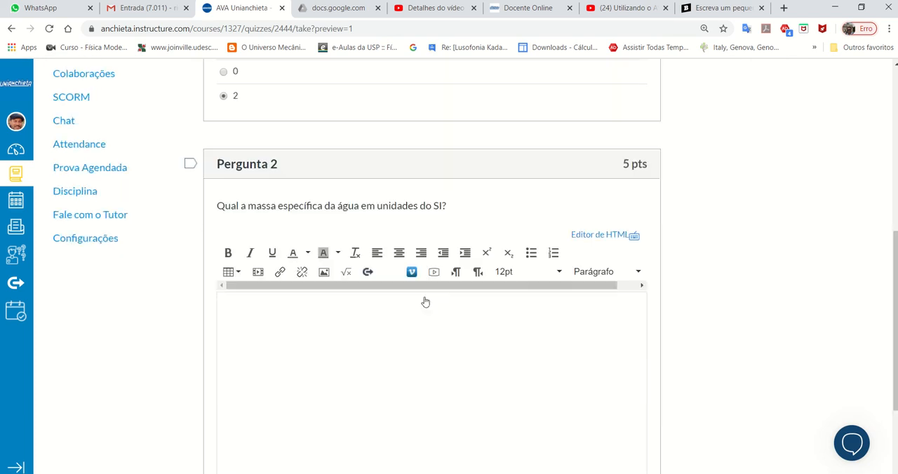
- Answer the essay question on the specific mass of water with "tttttttt" and submit the preview test
left_click(379, 214)
type("tttttttt")
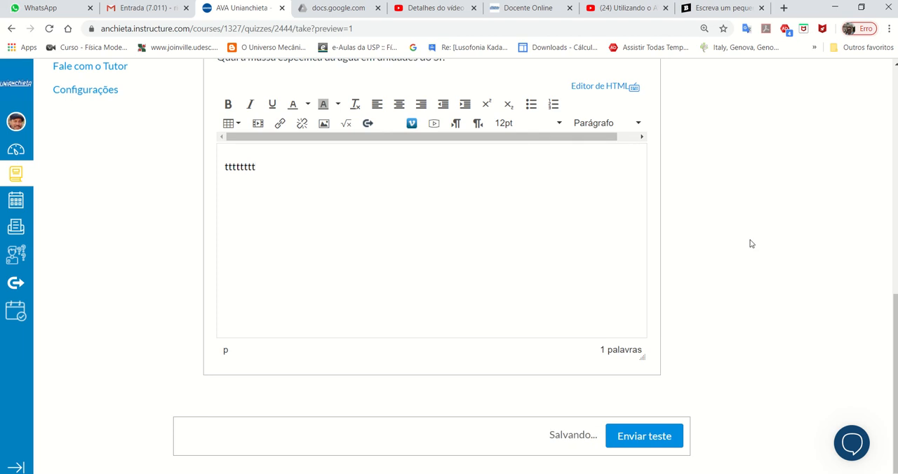
scroll(750, 244, "up", 2)
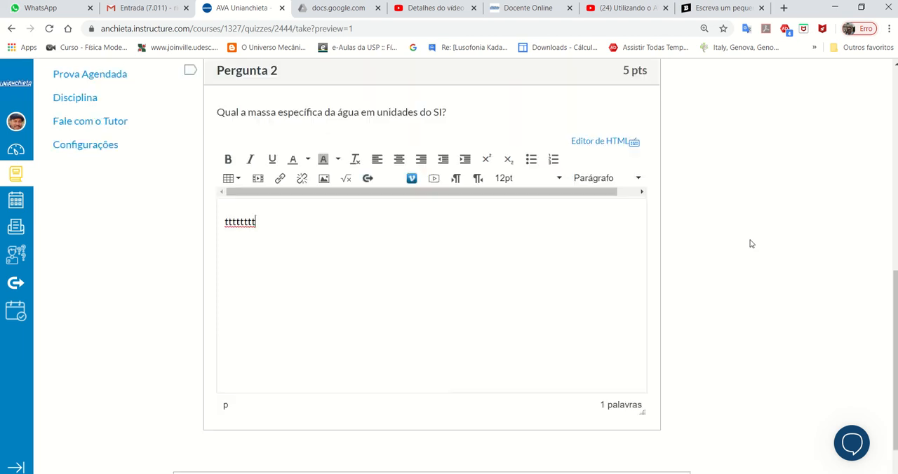
scroll(748, 244, "down", 1)
scroll(746, 246, "down", 1)
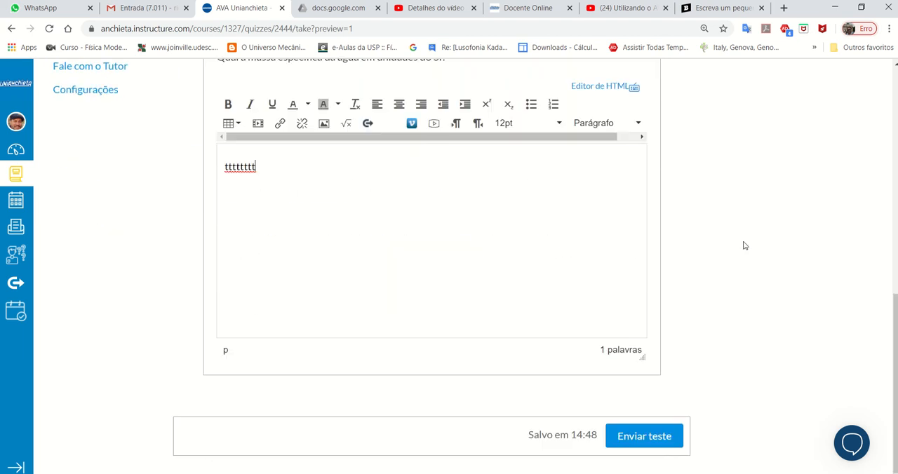
left_click(669, 445)
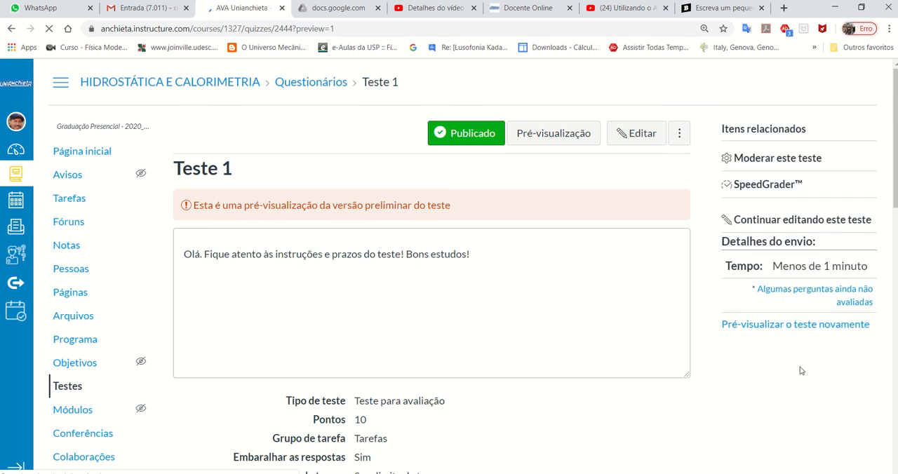
- Open Teste 1 in SpeedGrader to view the grading page, and return to the quiz preview results
scroll(800, 367, "down", 2)
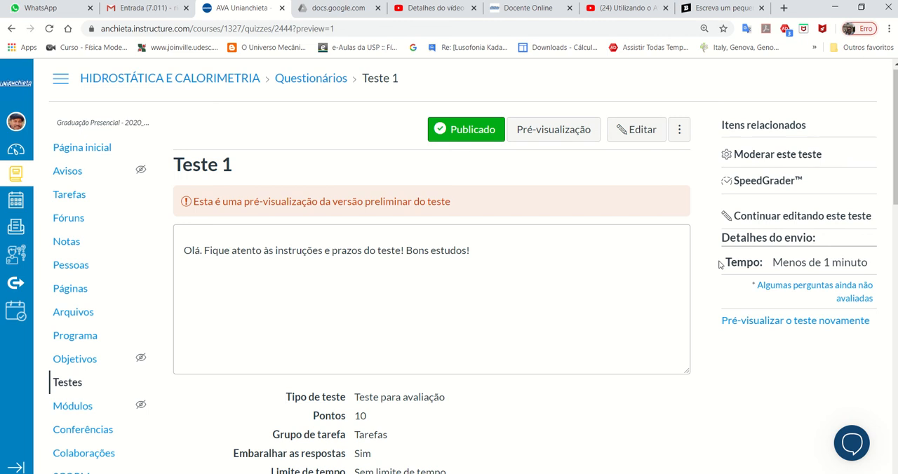
scroll(726, 263, "up", 2)
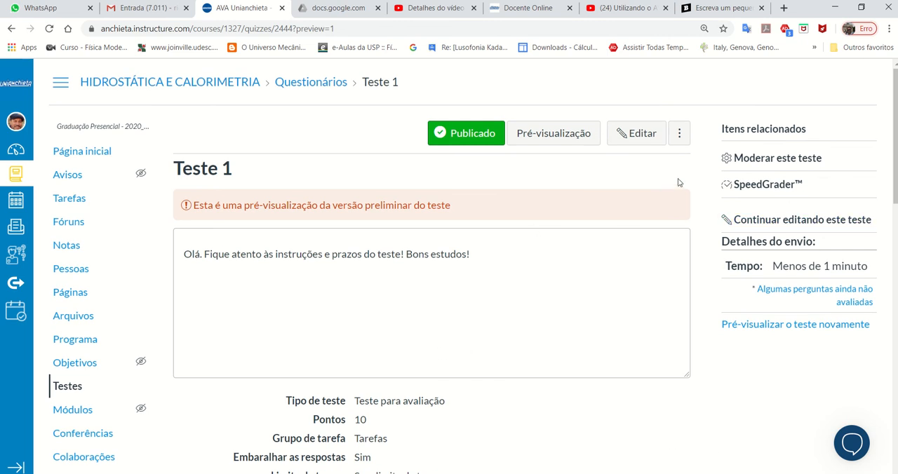
left_click(767, 188)
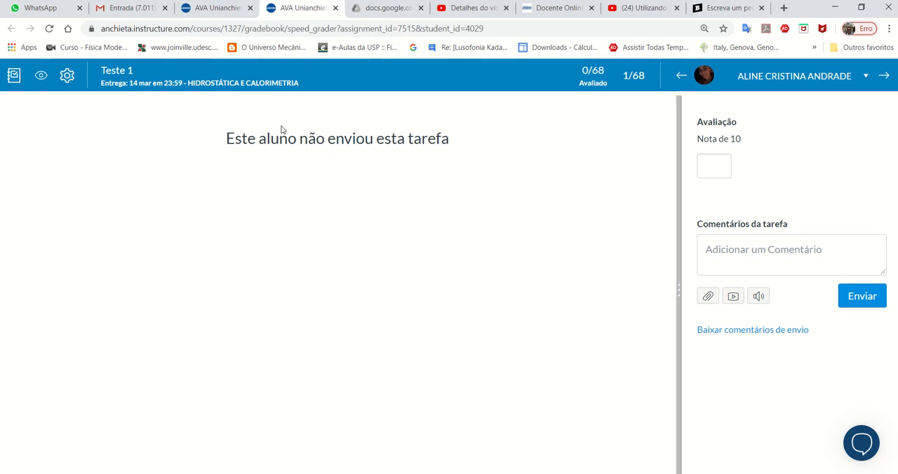
left_click(225, 7)
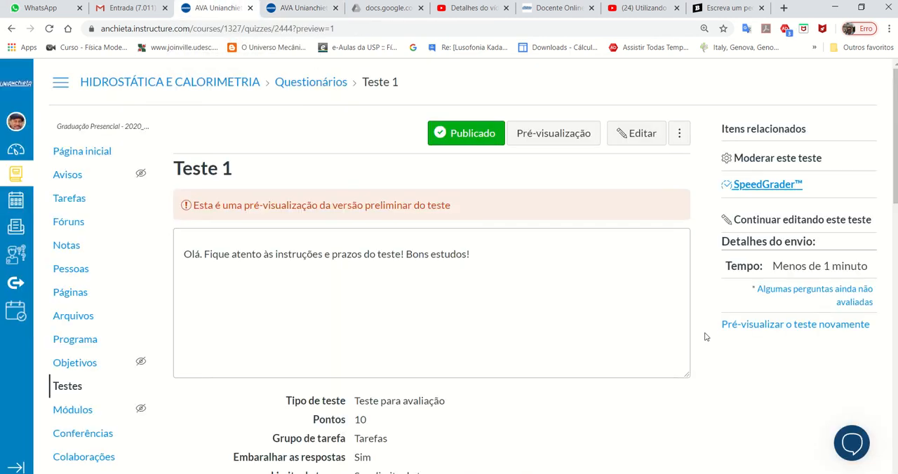
- Examine the submitted preview's answers and score, along with the quiz settings and availability dates
scroll(705, 337, "down", 10)
scroll(706, 337, "down", 10)
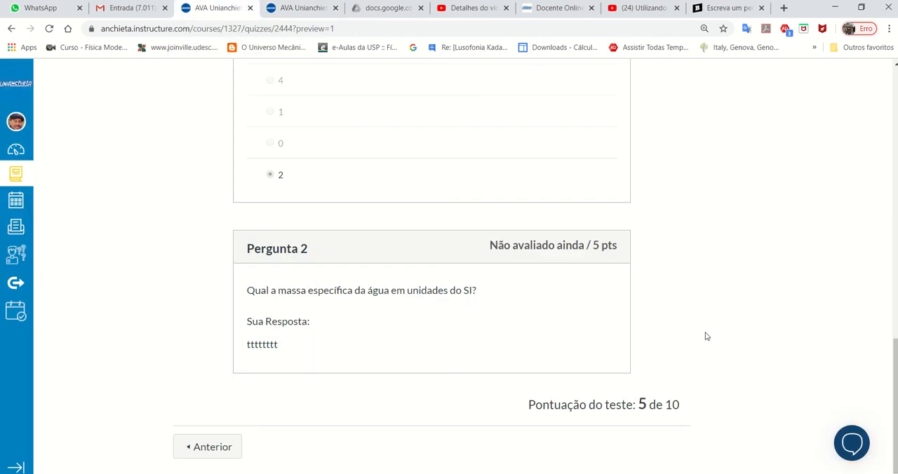
scroll(705, 335, "up", 20)
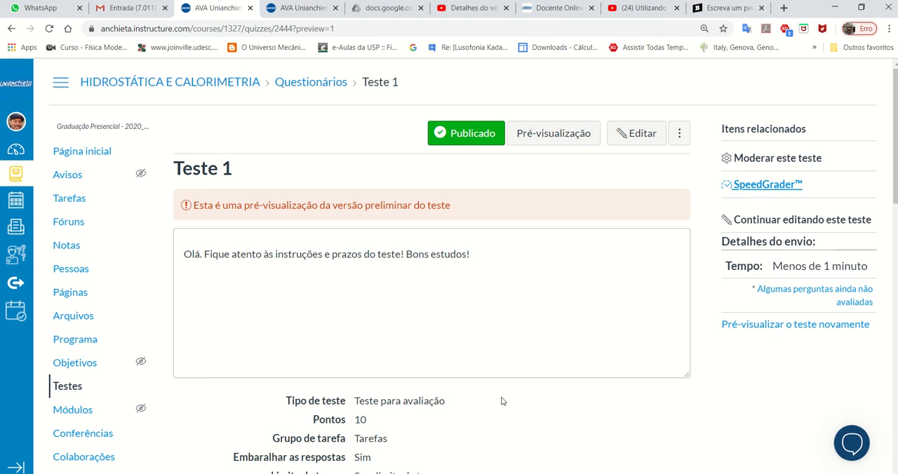
scroll(588, 330, "down", 4)
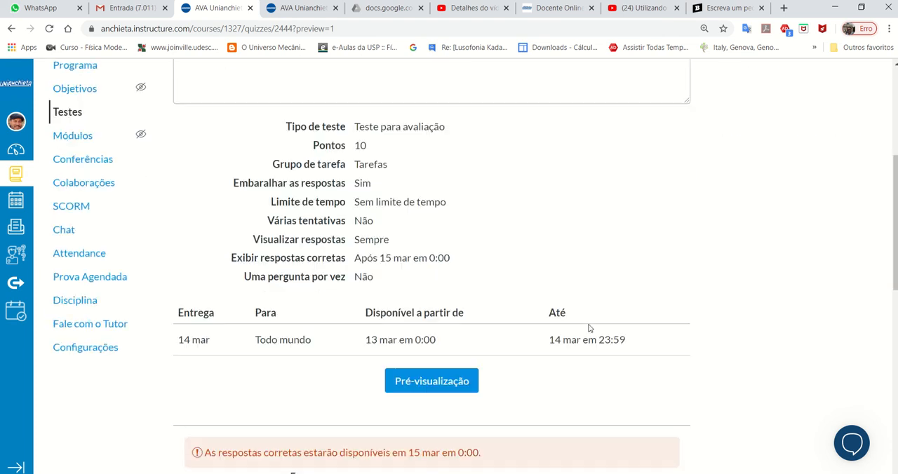
scroll(590, 329, "down", 6)
scroll(588, 328, "up", 7)
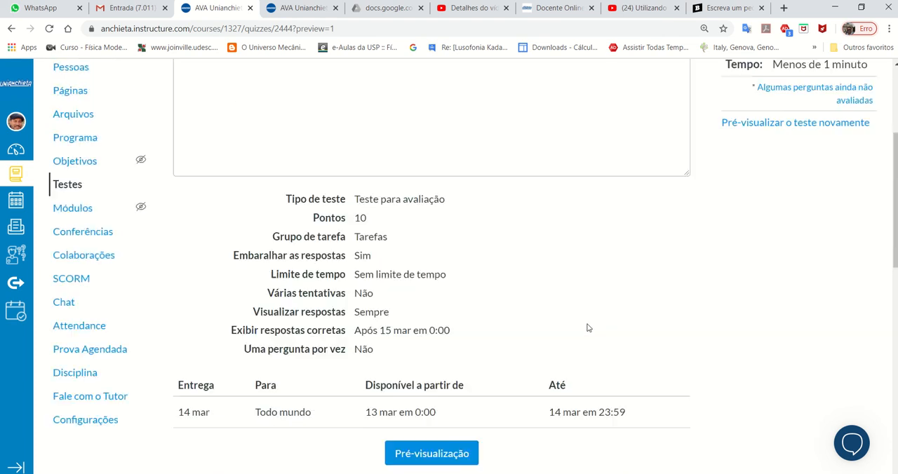
scroll(588, 328, "up", 1)
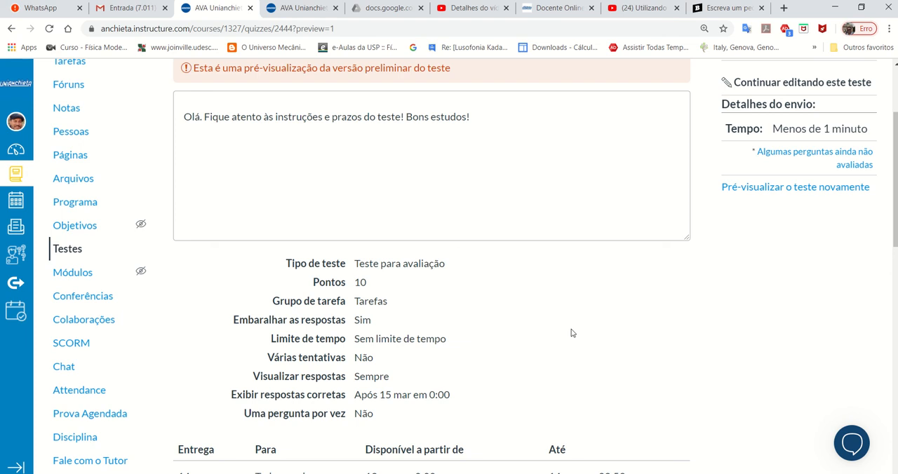
scroll(570, 334, "up", 2)
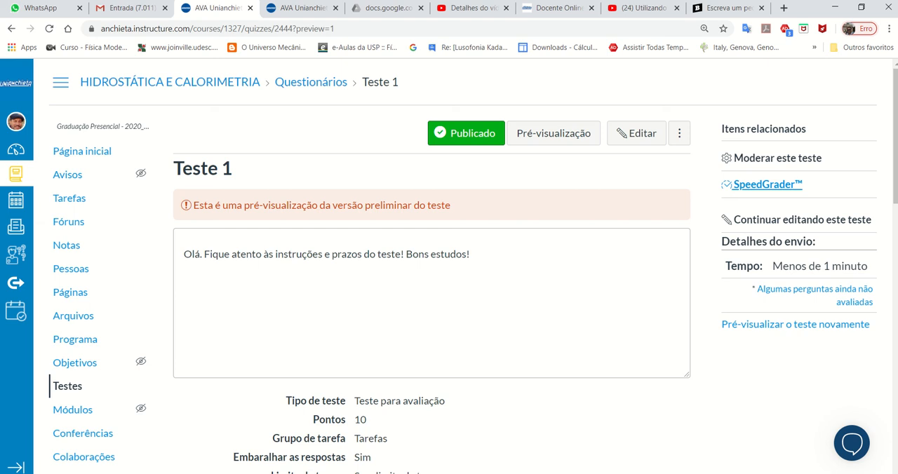
- Switch to the Apresentação1 presentation in PowerPoint and select slide 2
mouse_move(594, 473)
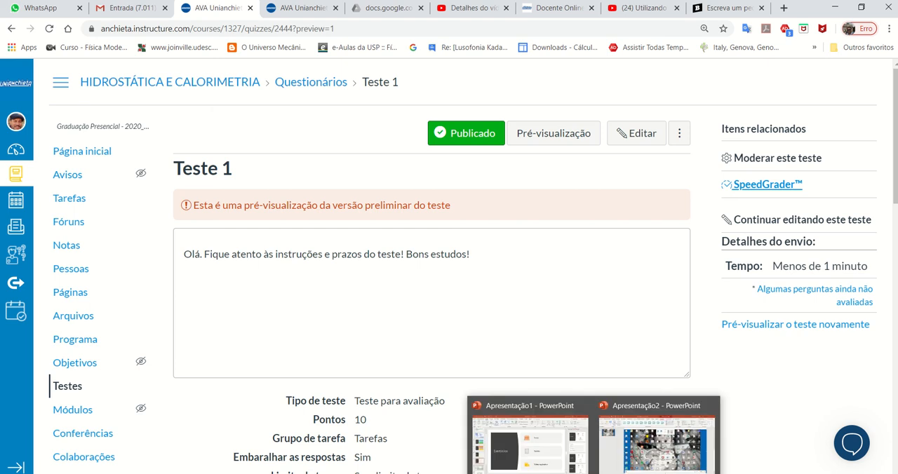
left_click(531, 449)
left_click(57, 112)
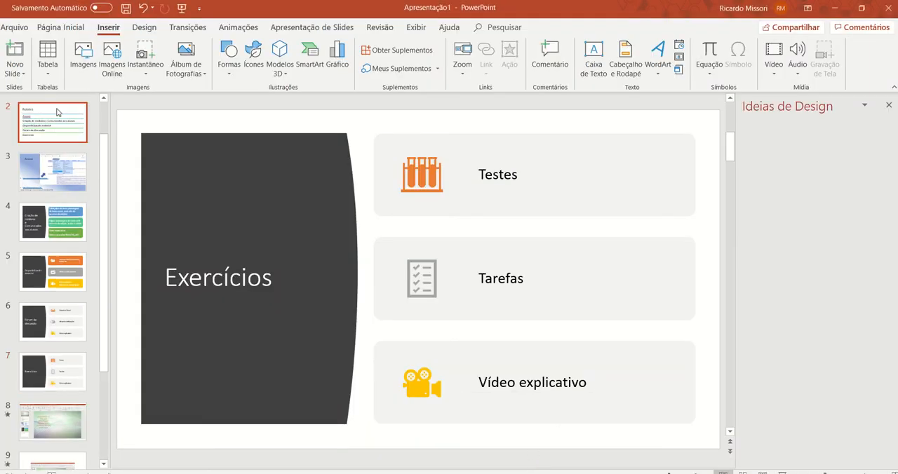